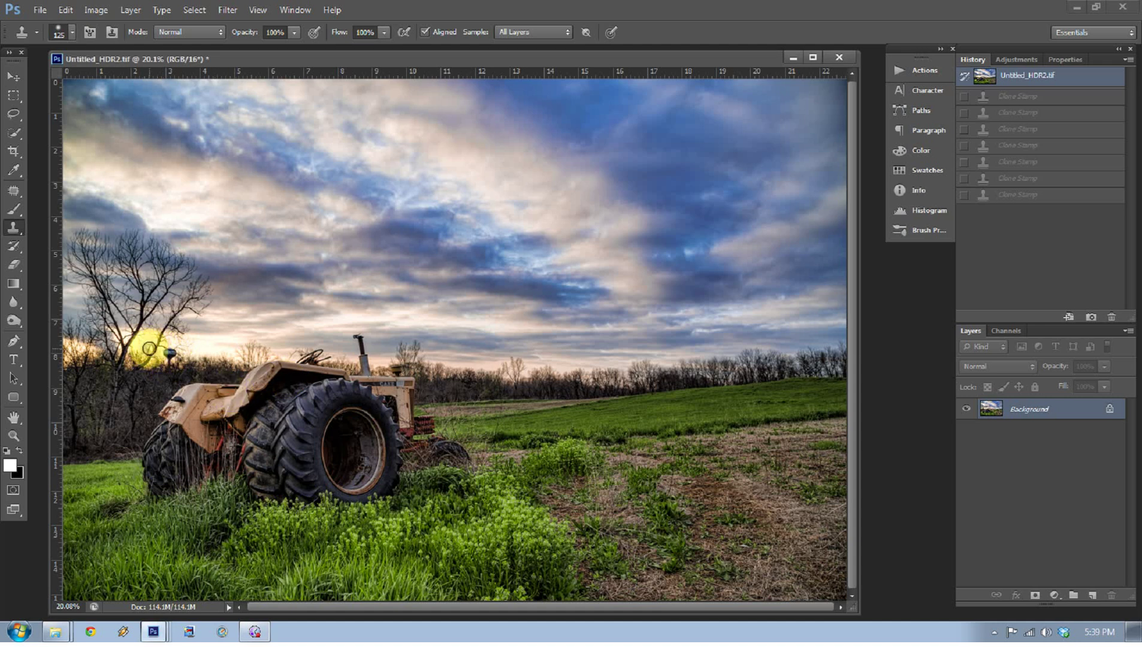
Zoom in on the tree line and shrink the Clone Stamp brush from 125 to 90
mouse_move(150, 340)
left_mouse_down()
mouse_move(292, 413)
mouse_move(271, 405)
left_mouse_up()
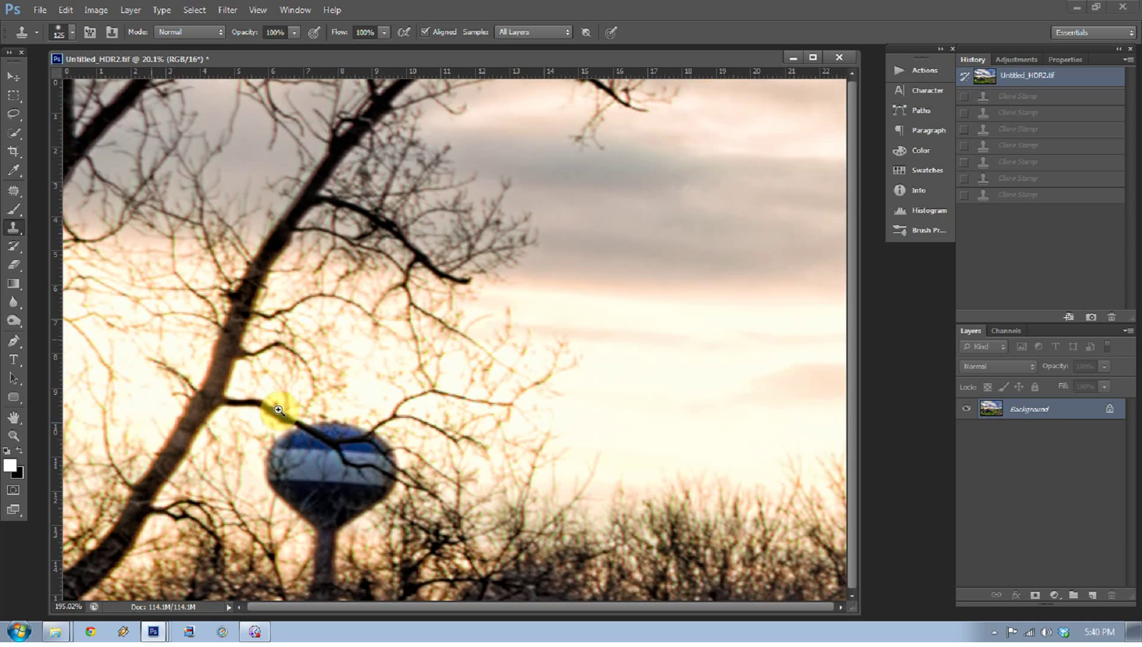
scroll(285, 404, "down", 3)
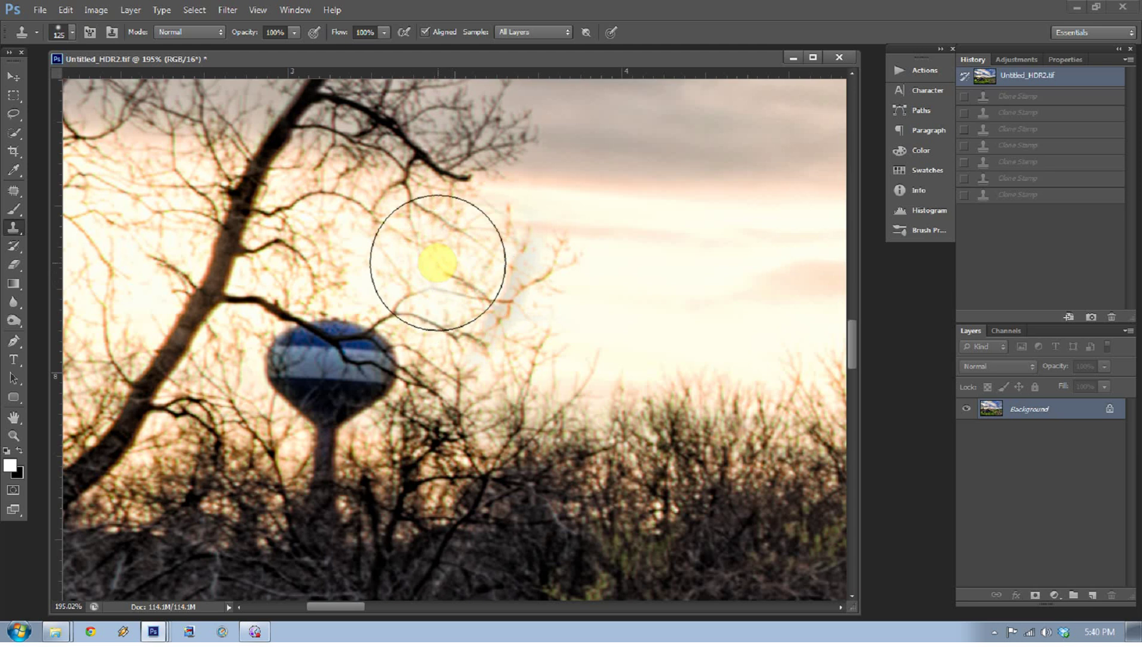
key("bracketleft")
key("bracketleft")
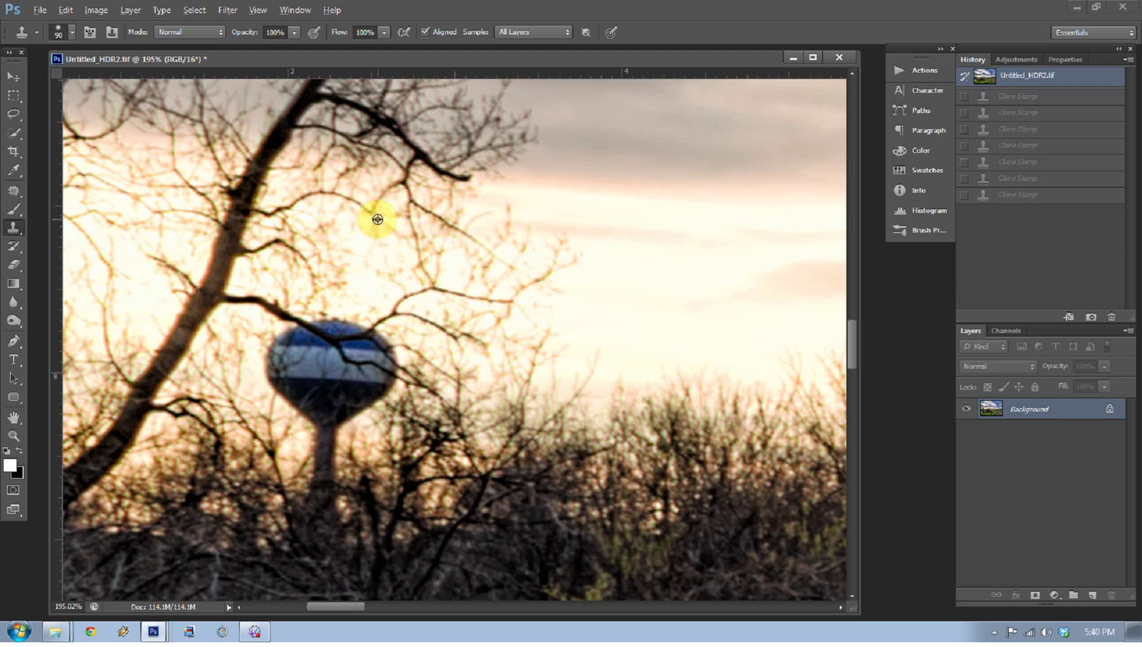
Sample nearby sky, paint it over the water tower, and fit the photo on screen
left_click(378, 219, "alt")
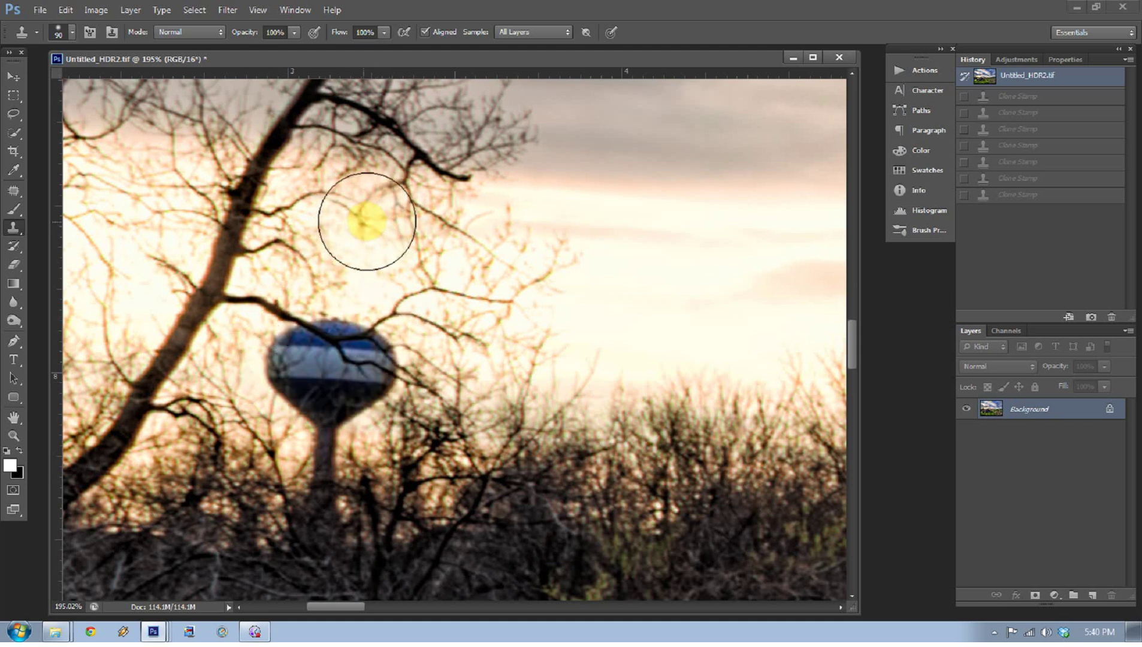
mouse_move(368, 326)
left_mouse_down()
mouse_move(308, 359)
mouse_move(381, 365)
mouse_move(390, 382)
mouse_move(327, 412)
mouse_move(299, 400)
mouse_move(295, 358)
mouse_move(311, 328)
mouse_move(337, 374)
mouse_move(332, 428)
mouse_move(425, 381)
mouse_move(445, 323)
mouse_move(384, 307)
mouse_move(333, 362)
mouse_move(402, 378)
left_mouse_up()
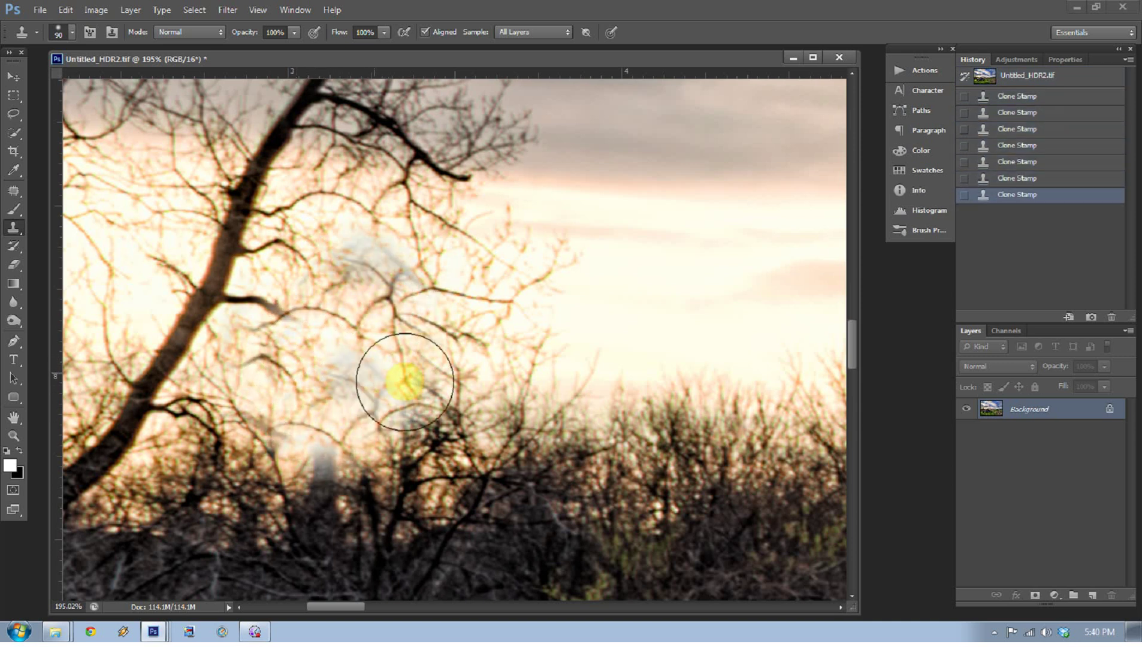
right_click(414, 290)
left_click(425, 297)
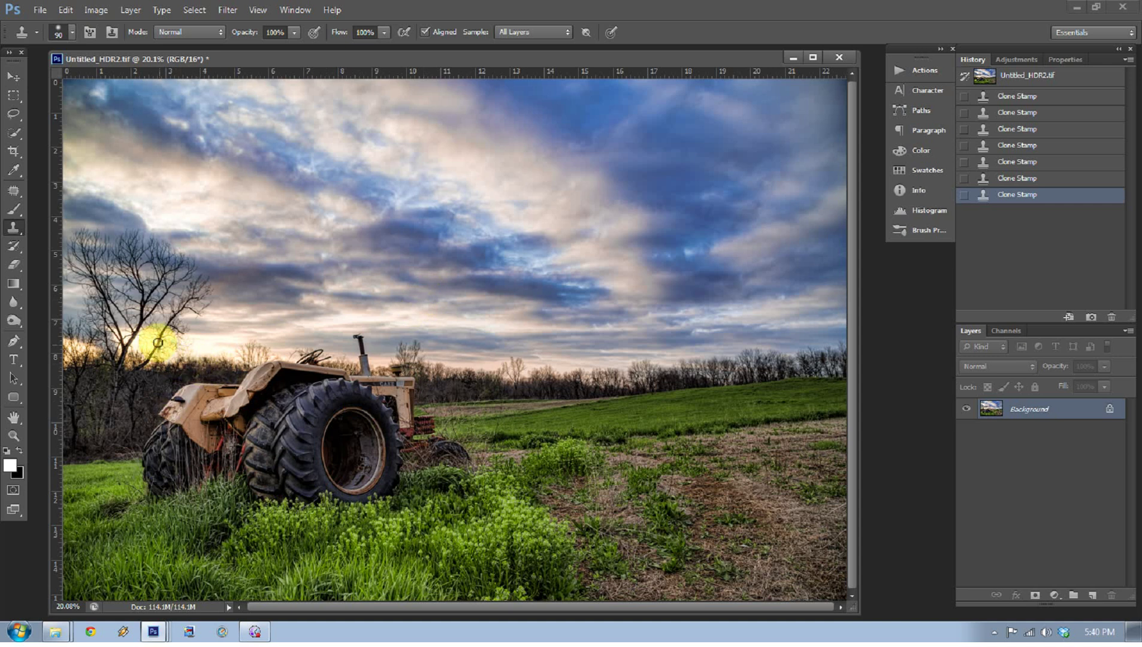
Revert to the opening Untitled_HDR2.tif history snapshot, bringing the water tower back among the branches
left_click_drag(146, 326, 280, 381)
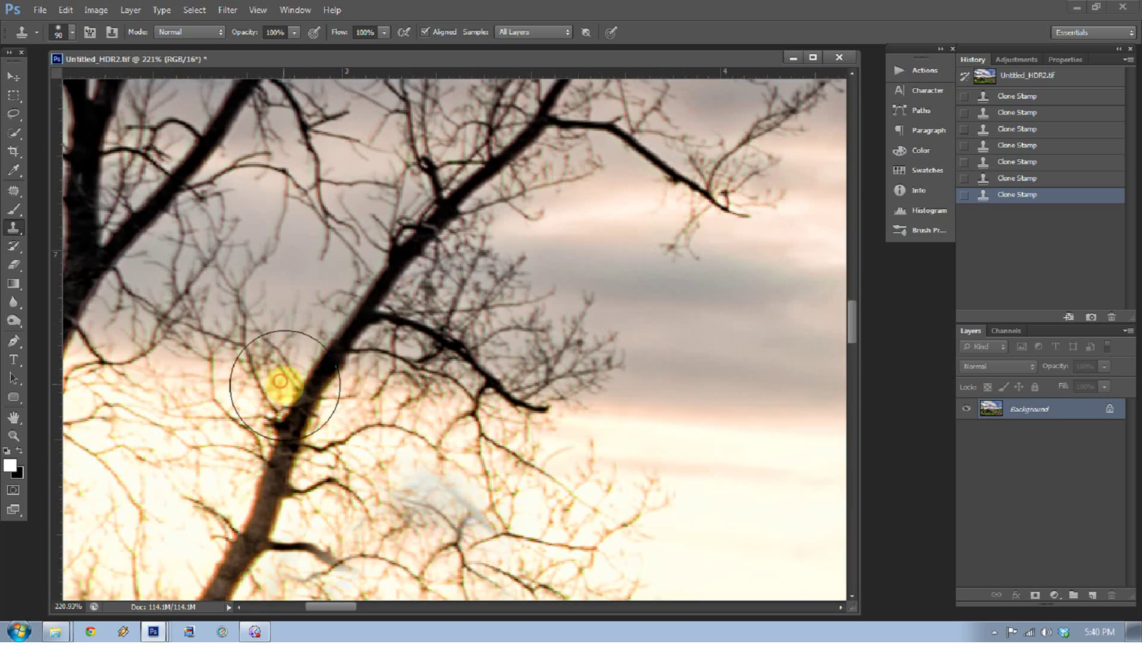
scroll(284, 383, "down", 5)
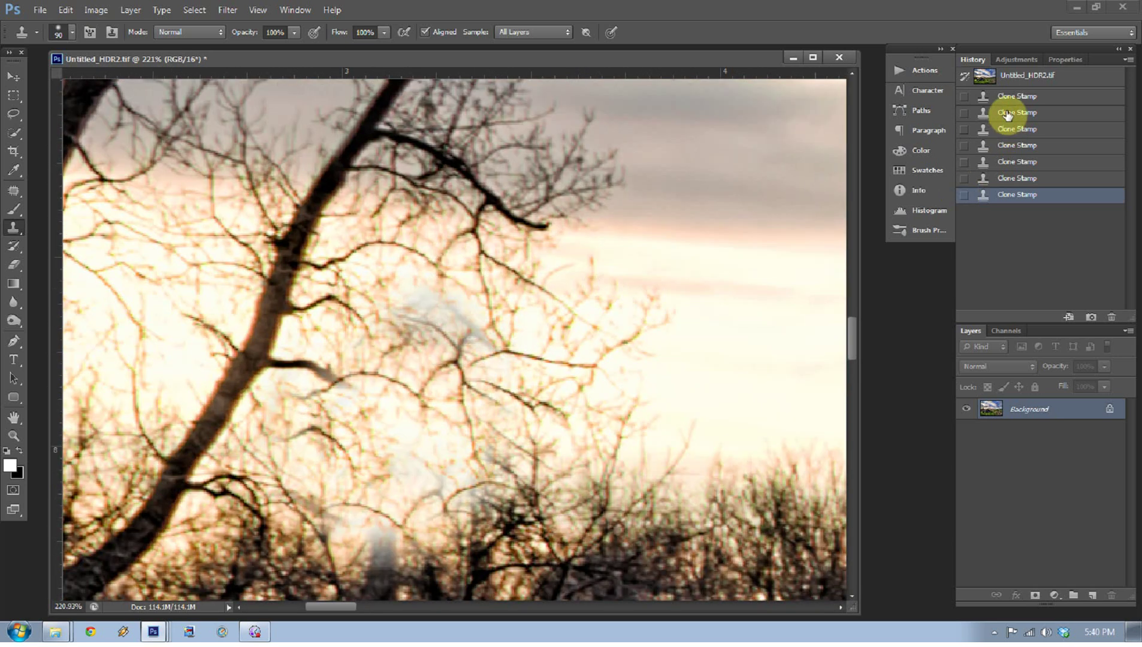
left_click(1015, 83)
scroll(476, 420, "down", 2)
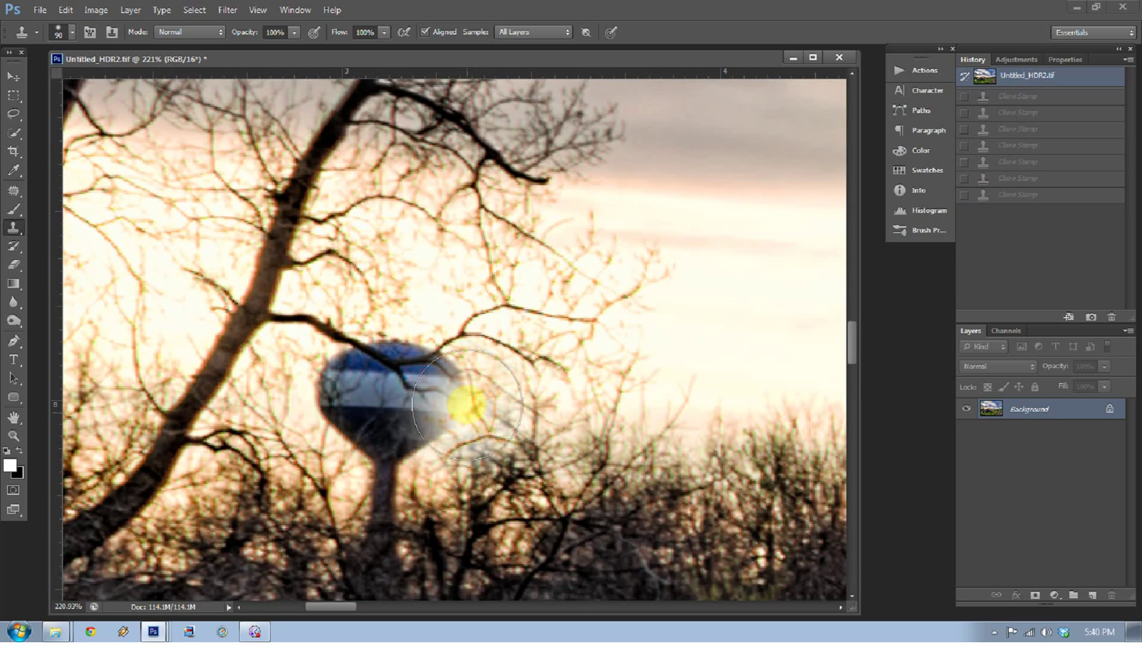
scroll(466, 405, "down", 1)
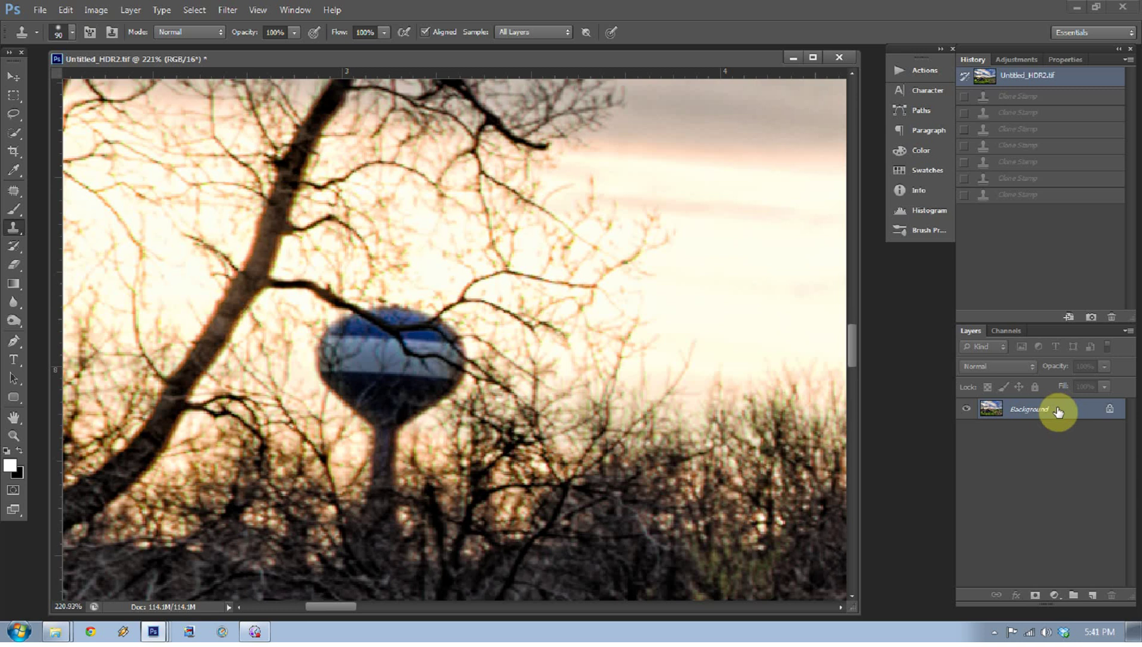
Add an empty Layer 1 above Background with Clone Stamp sampling set to All Layers
left_click(1093, 600)
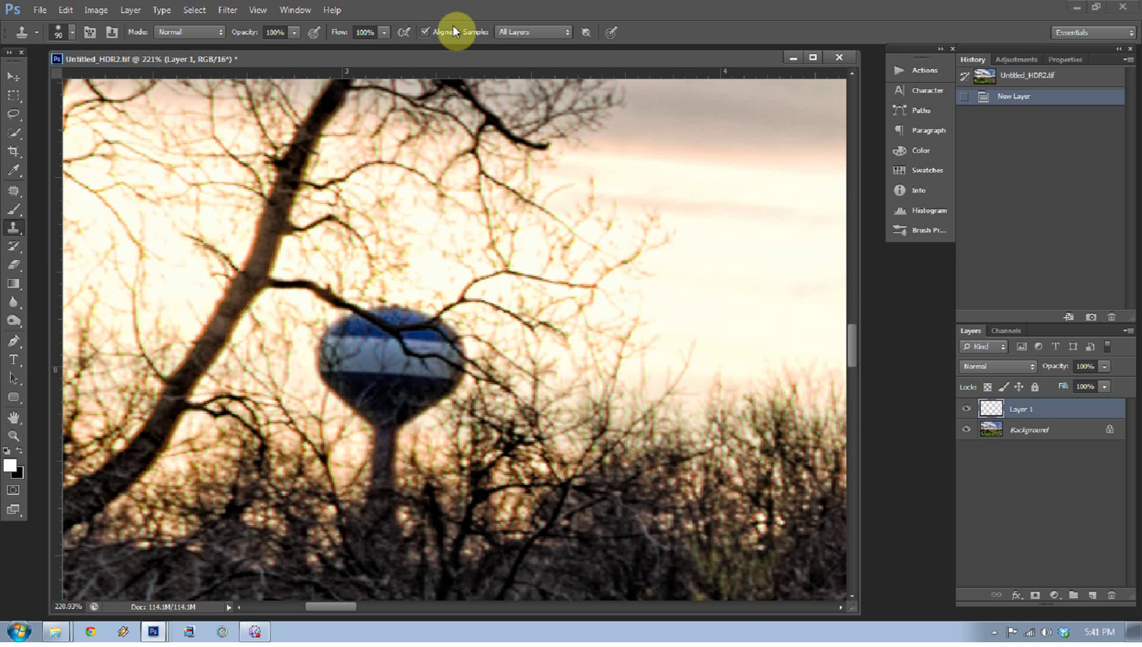
left_click(530, 31)
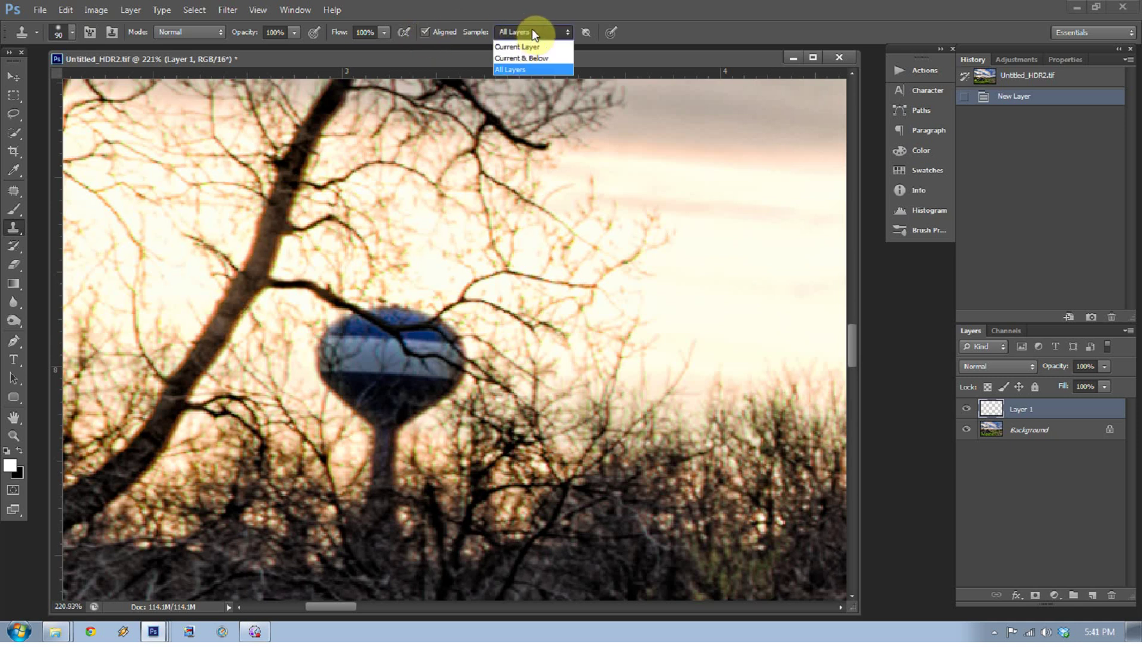
left_click(521, 72)
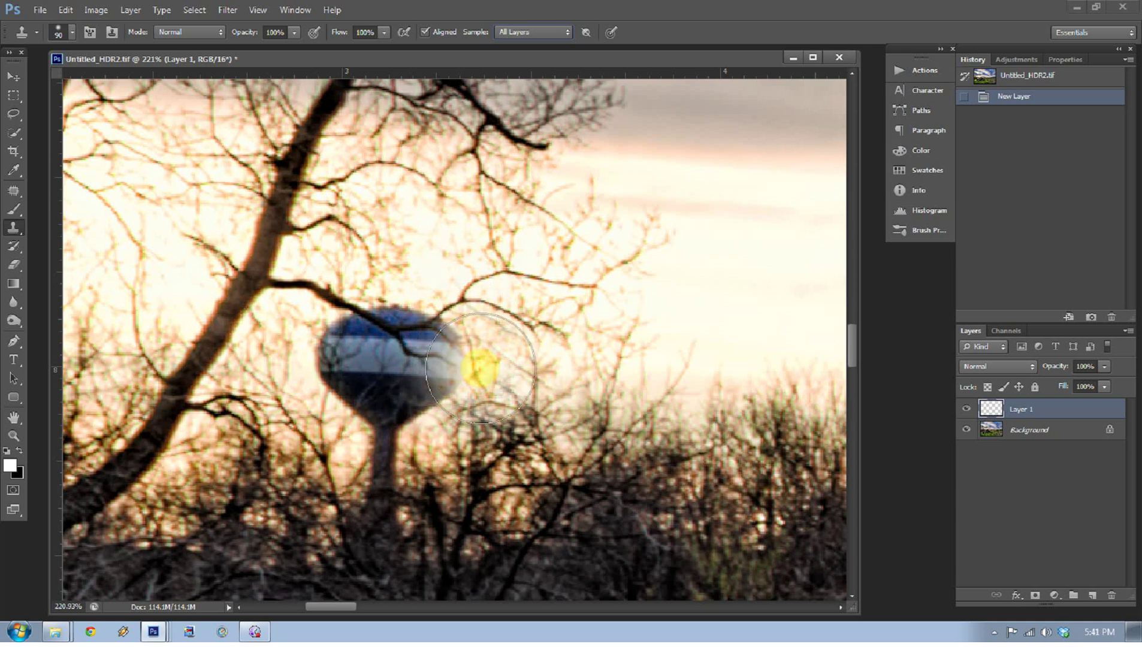
Discard a hazy test clone stroke over the branches and sample fresh sky as the source
mouse_move(476, 364)
left_mouse_down()
mouse_move(418, 283)
mouse_move(433, 273)
left_mouse_up()
key("ctrl+z")
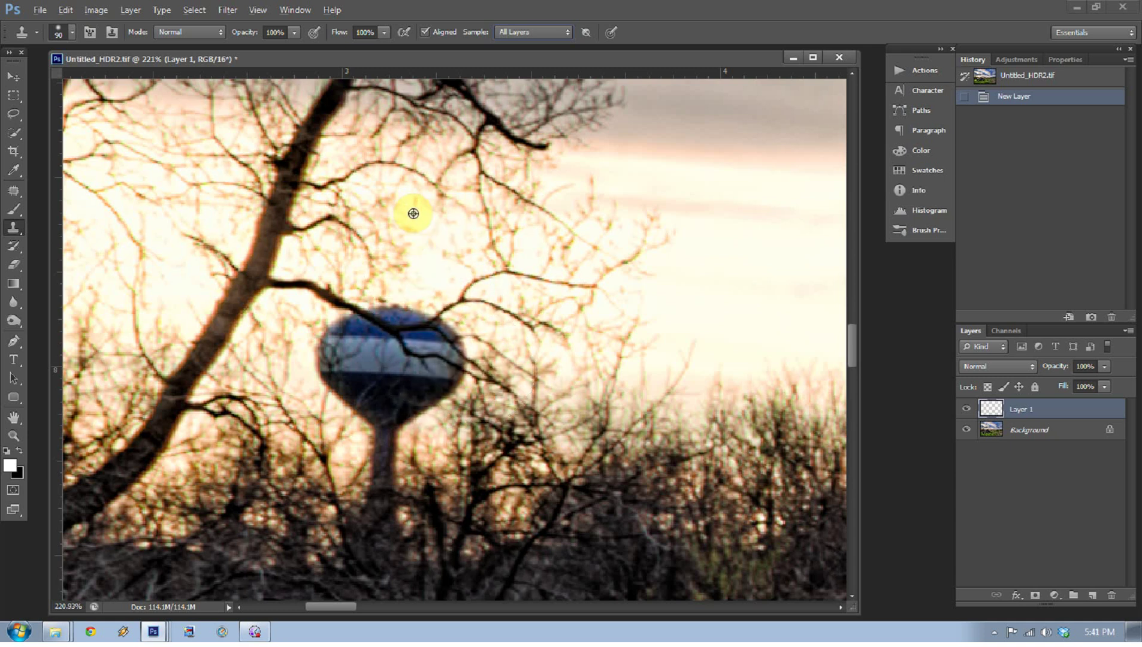
left_click(413, 214, "alt")
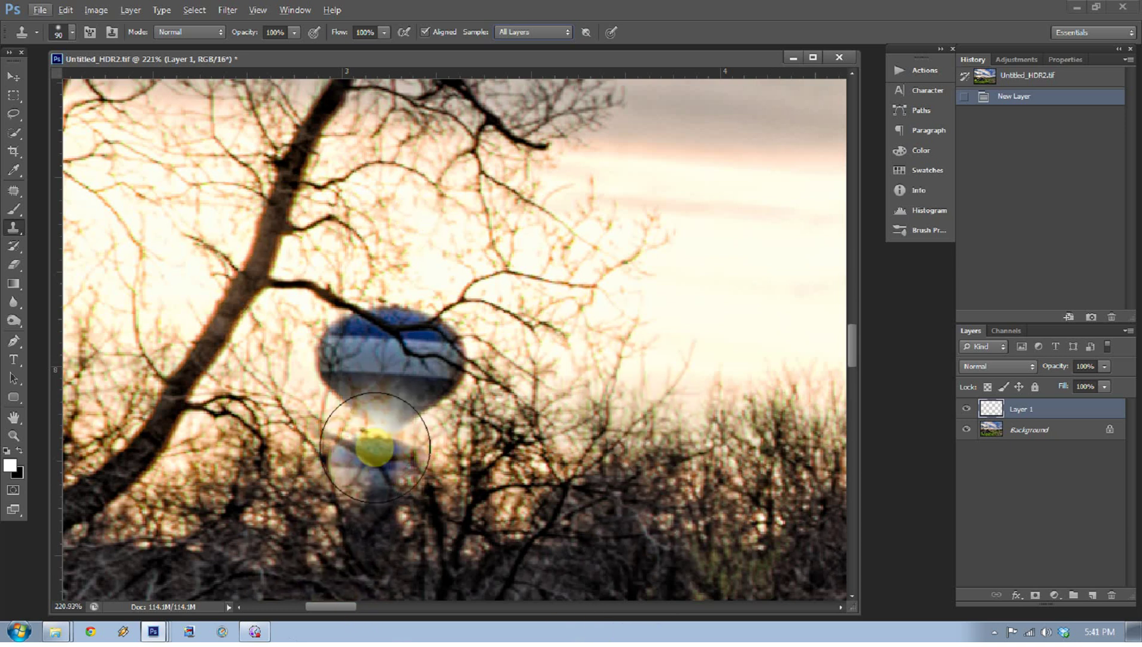
Paint sky over the water tower's stem on Layer 1
left_click_drag(319, 608, 332, 606)
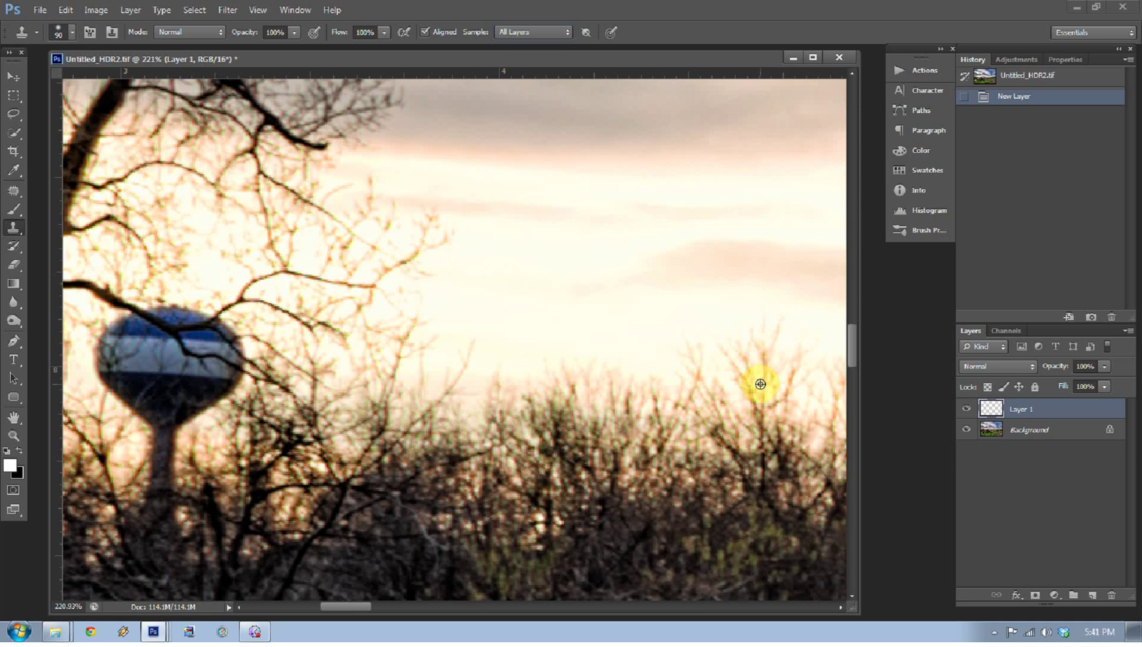
mouse_move(166, 434)
left_mouse_down()
mouse_move(158, 420)
mouse_move(163, 458)
mouse_move(178, 432)
mouse_move(199, 471)
mouse_move(136, 405)
left_mouse_up()
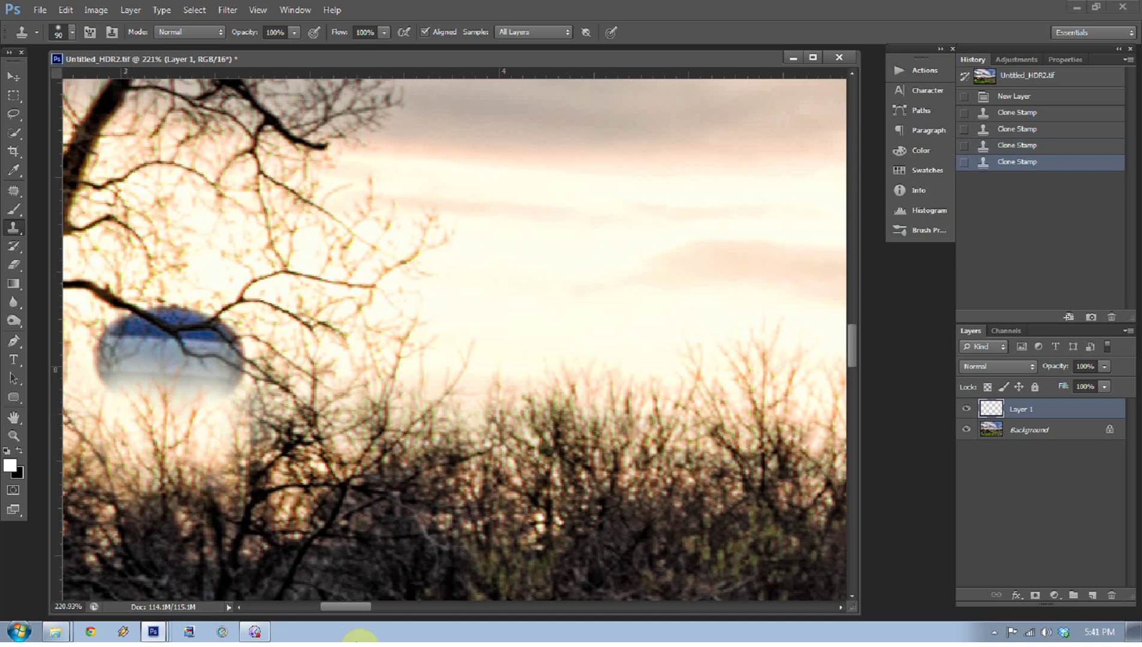
left_click_drag(337, 604, 320, 596)
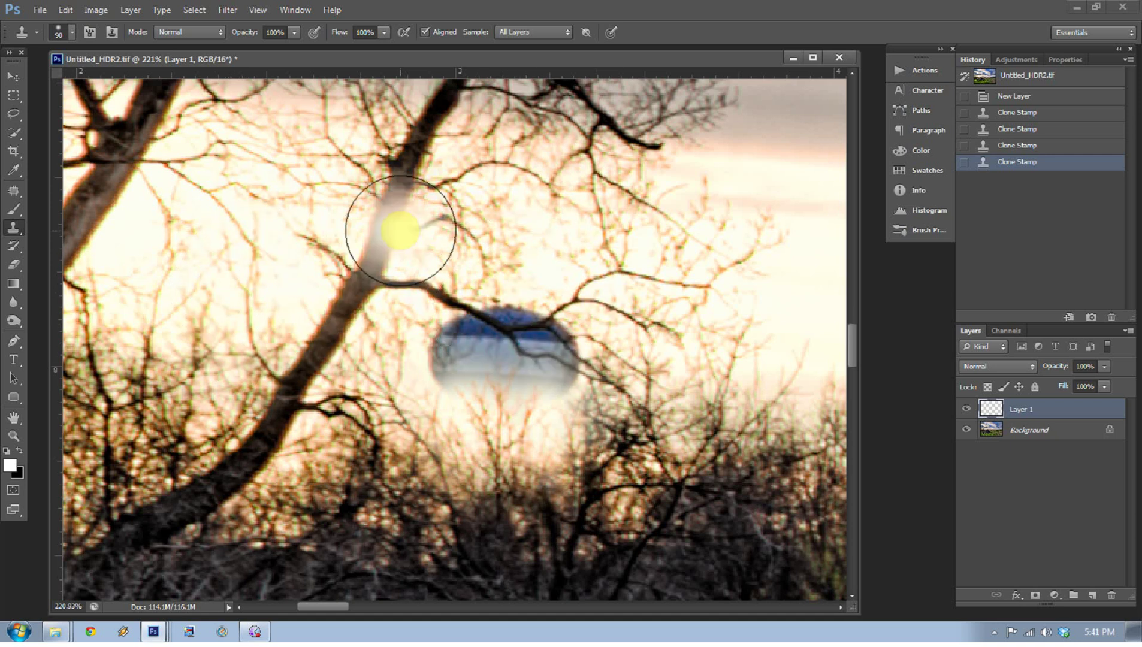
Clone fresh sky patches over the right half and the rest of the tower's tank
key("alt")
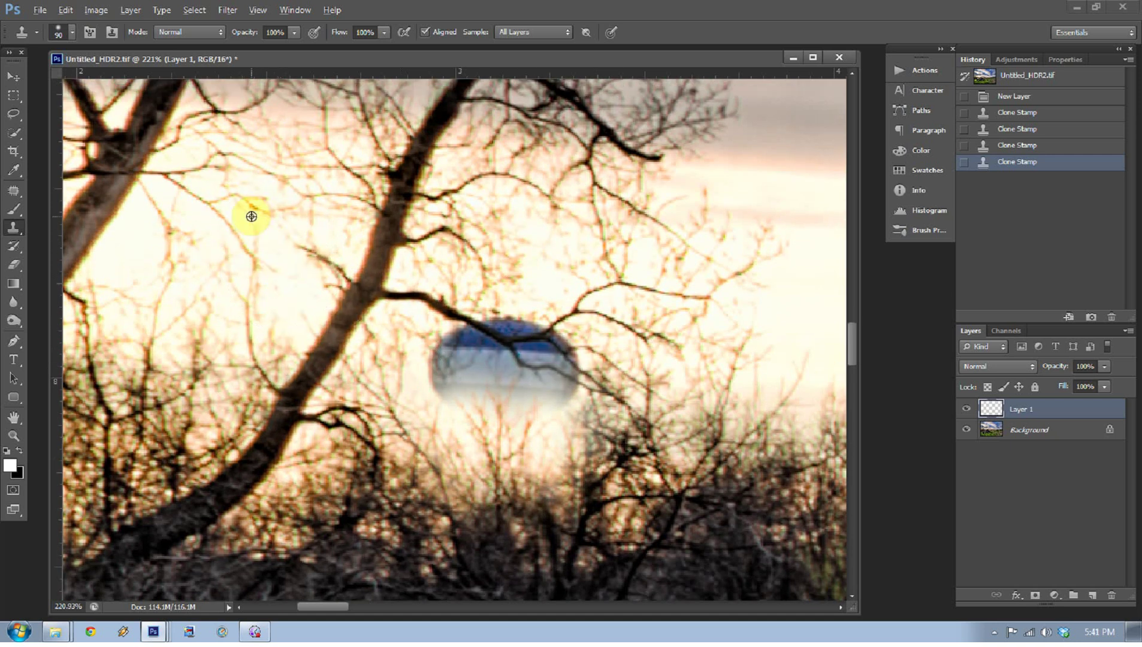
left_click(292, 182, "alt")
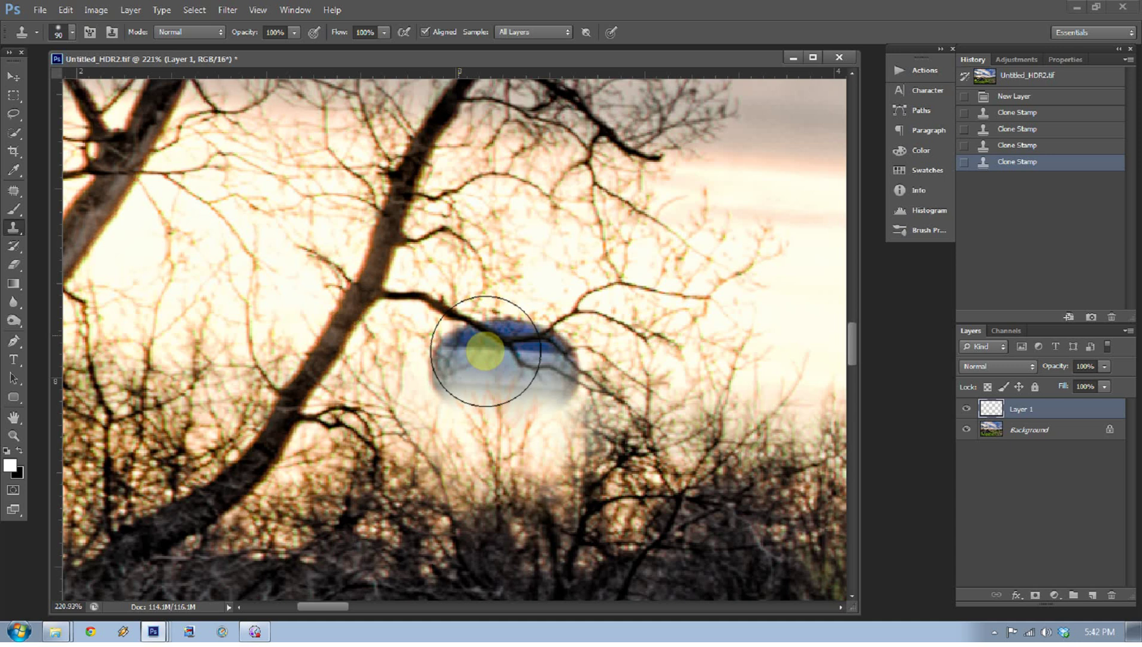
mouse_move(548, 395)
left_mouse_down()
mouse_move(540, 357)
mouse_move(549, 365)
mouse_move(523, 353)
mouse_move(477, 380)
mouse_move(500, 357)
left_mouse_up()
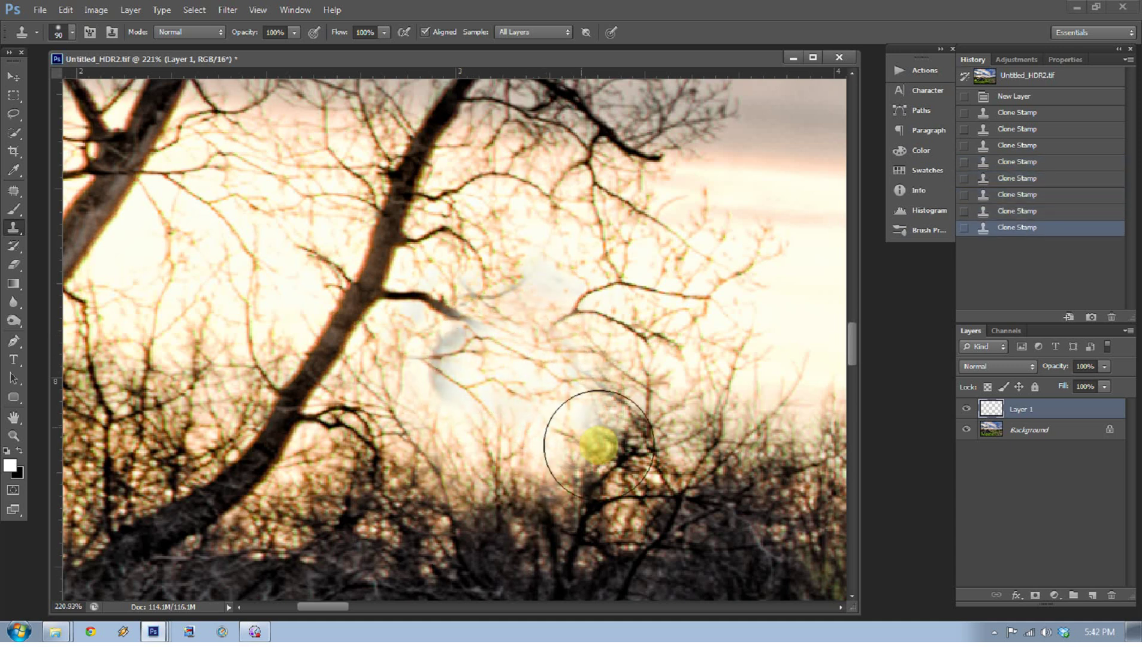
left_click(311, 173, "alt")
mouse_move(443, 377)
left_mouse_down()
mouse_move(426, 367)
mouse_move(459, 357)
left_mouse_up()
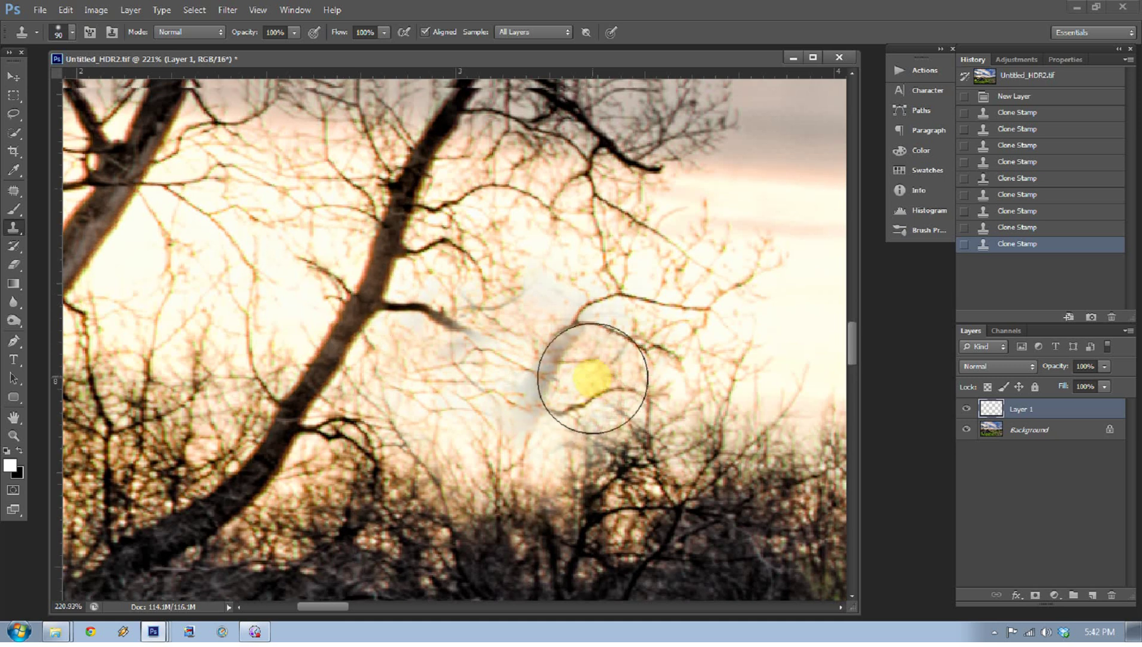
scroll(585, 369, "up", 2)
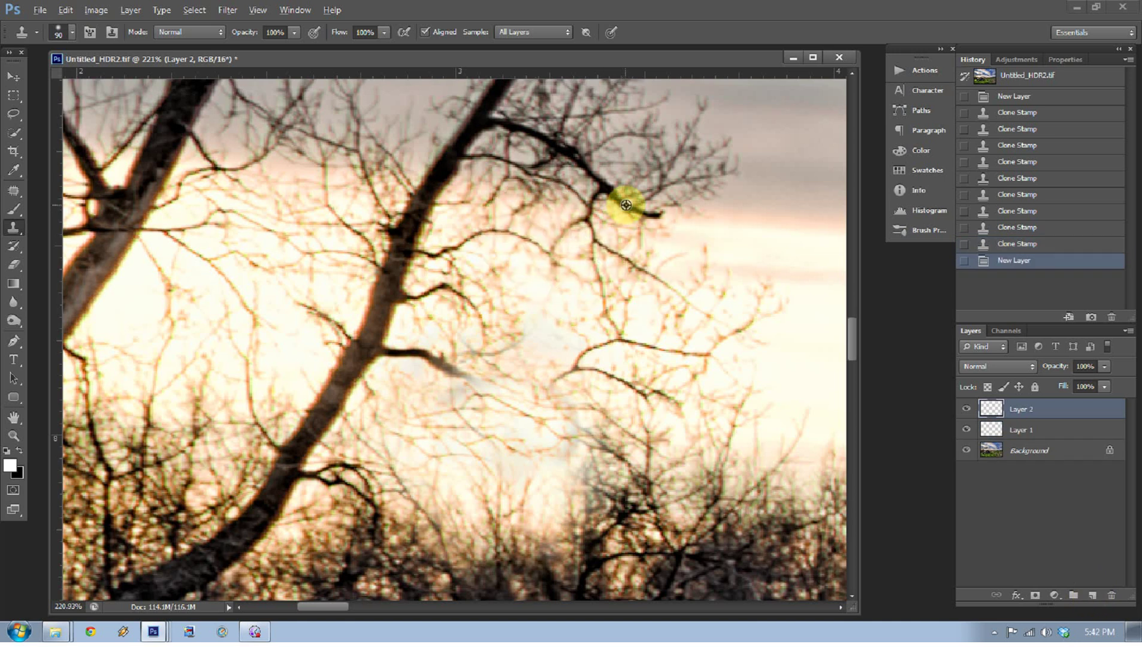
Clone a bare branch onto Layer 2 across the empty sky where the tower stood
mouse_move(473, 333)
left_mouse_down()
mouse_move(462, 356)
mouse_move(484, 387)
left_mouse_up()
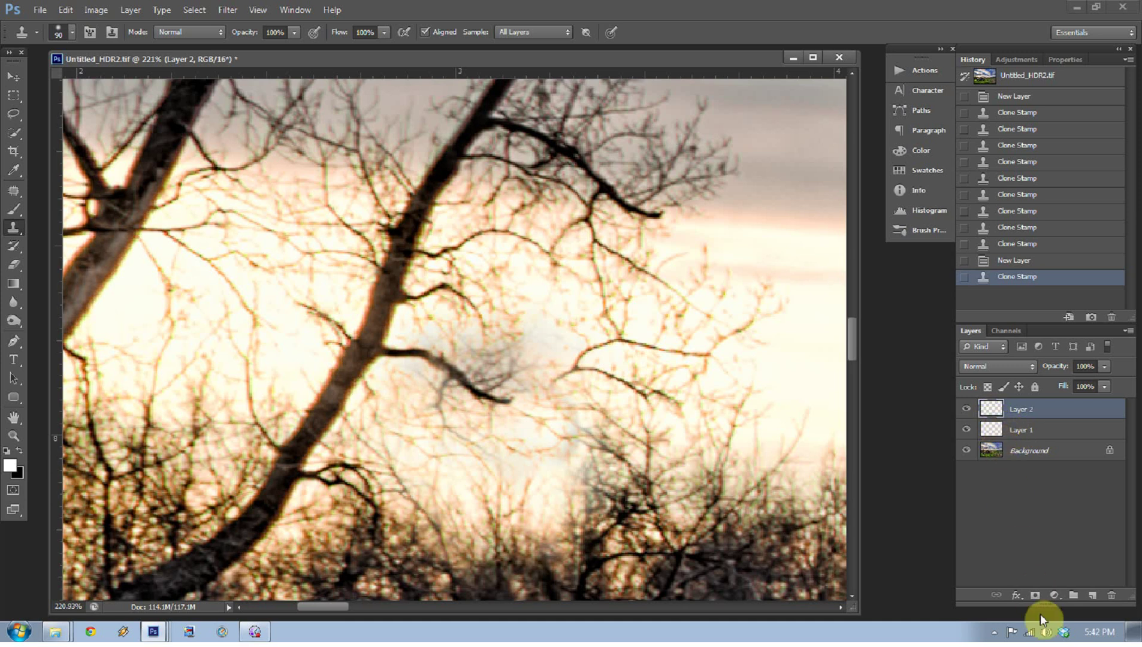
Add a Levels adjustment clipped to Layer 2 with white input 157, hiding it to compare
left_click(1052, 597)
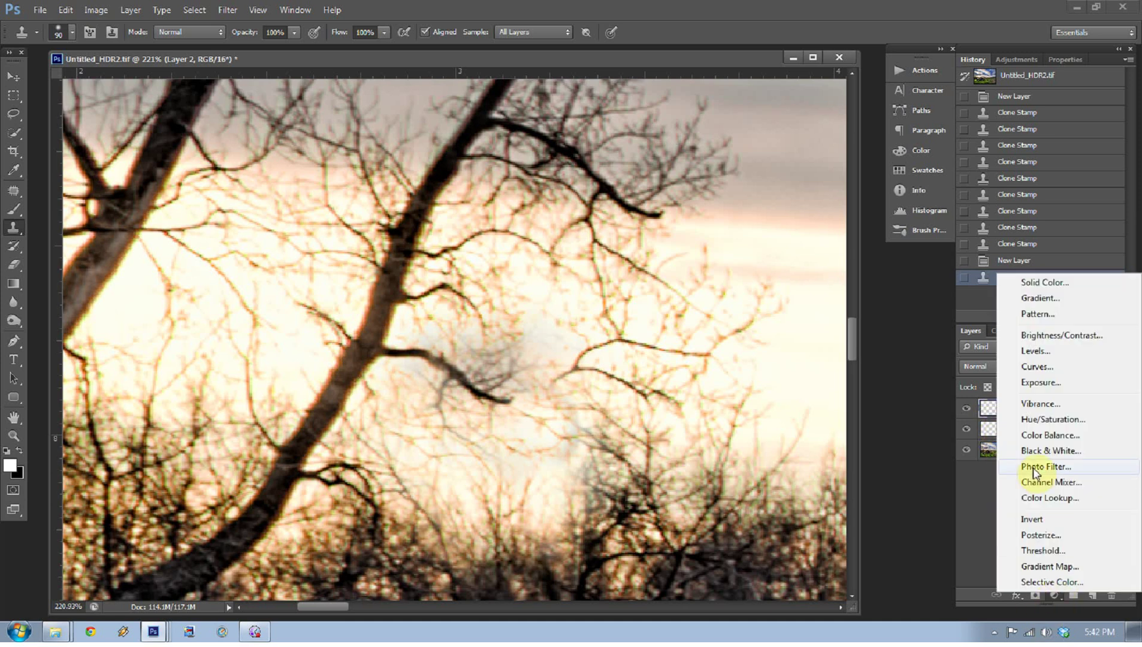
left_click(1038, 355)
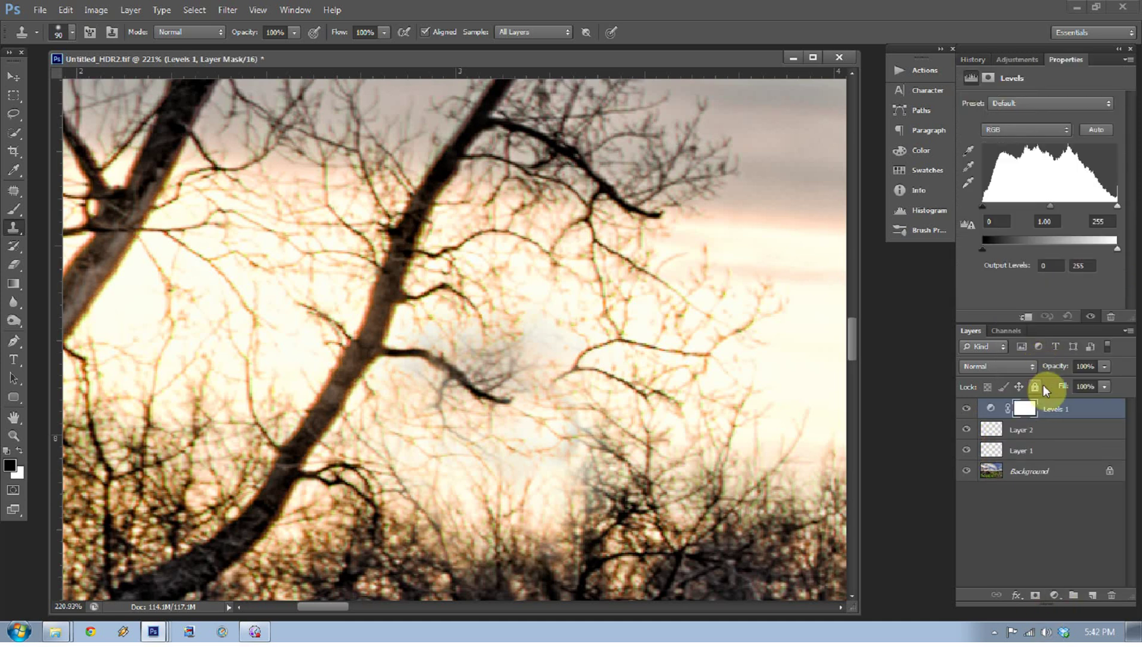
left_click(996, 418, "alt")
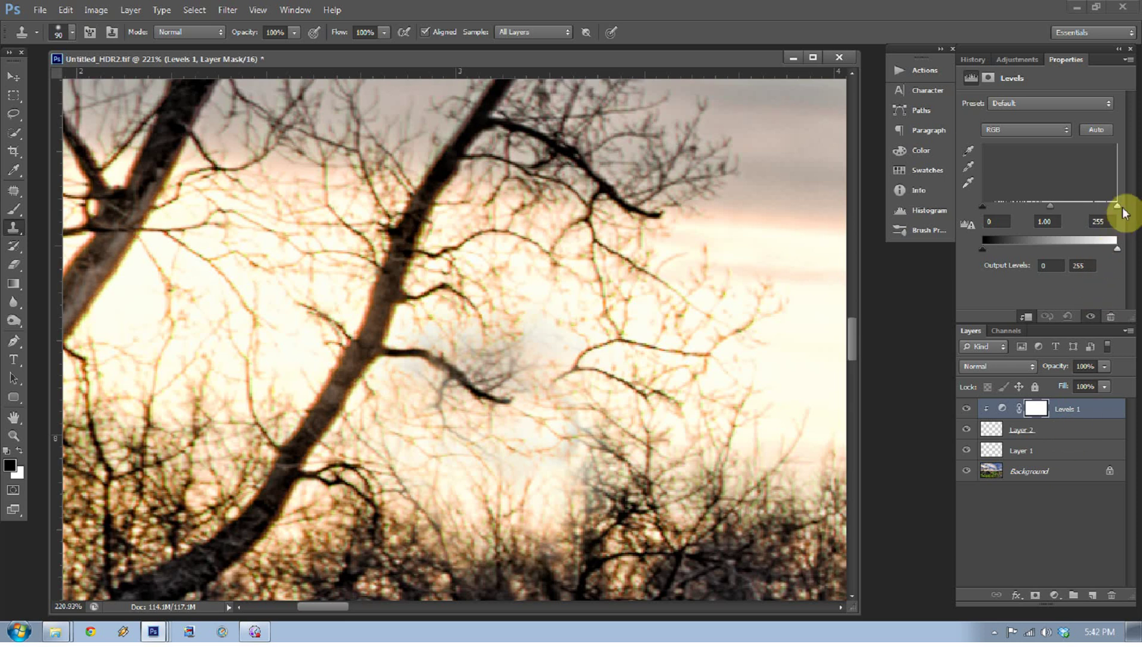
left_click_drag(1117, 205, 1063, 207)
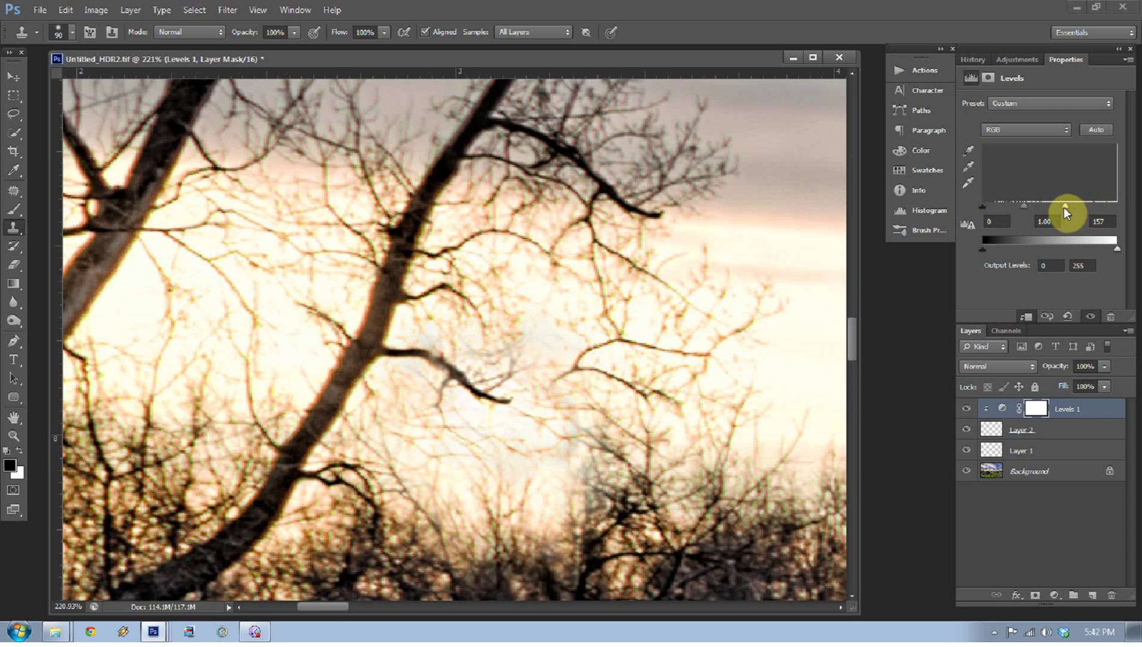
left_click(965, 409)
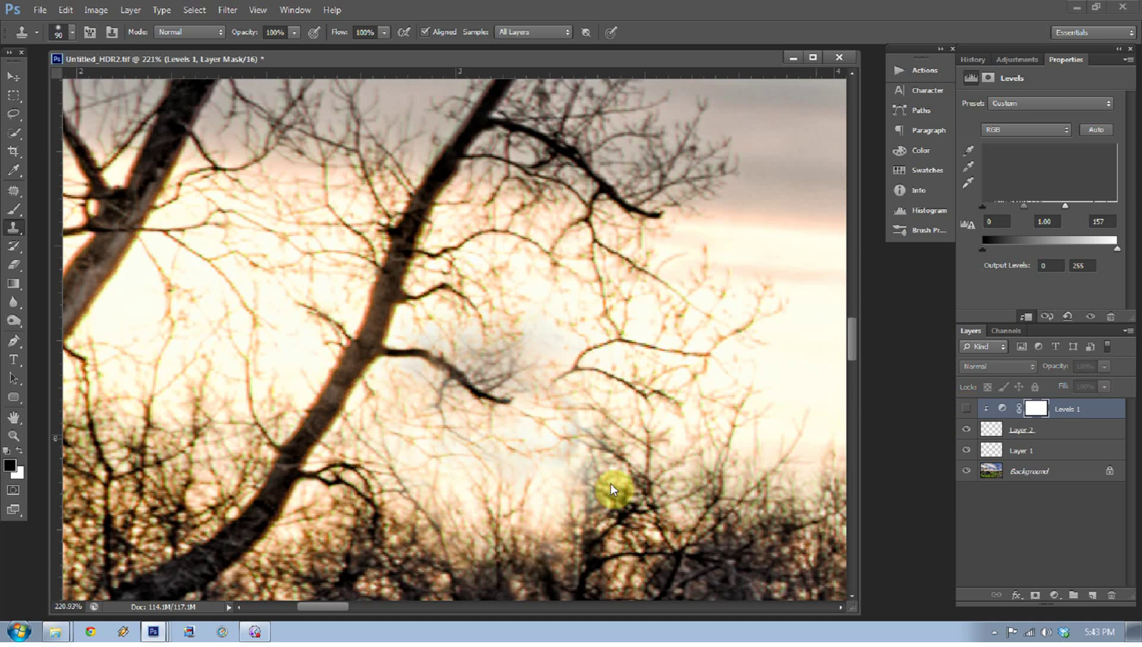
Fit the tractor photo on screen, turn Levels 1 back on, and bring up the barn photo
right_click(494, 405)
left_click(516, 414)
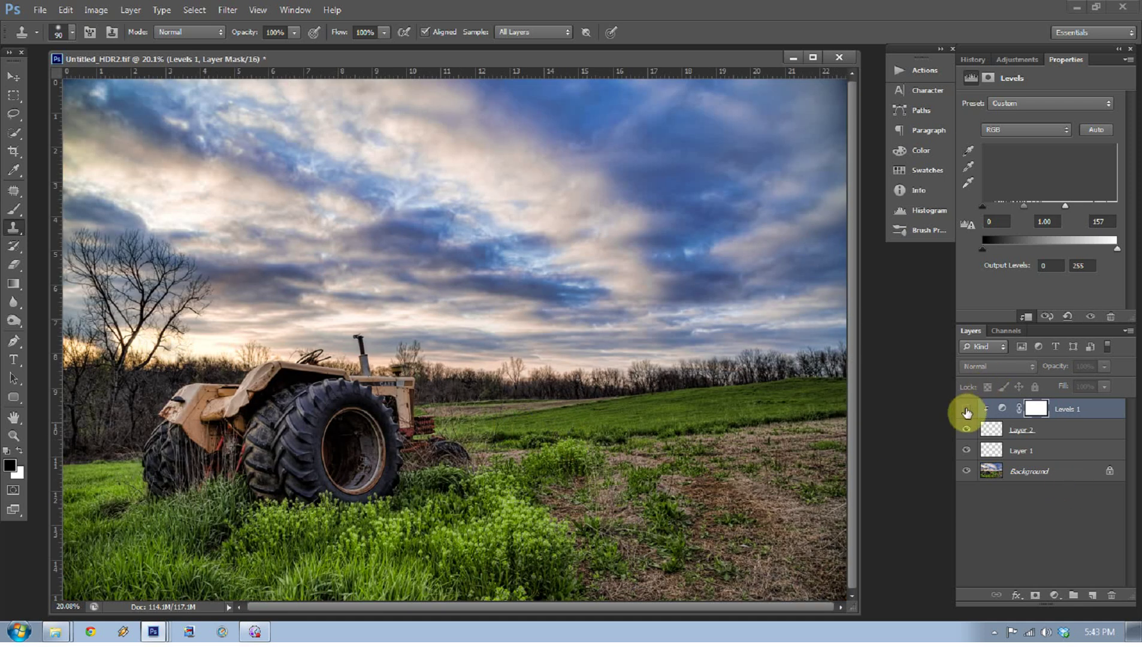
left_click(966, 411)
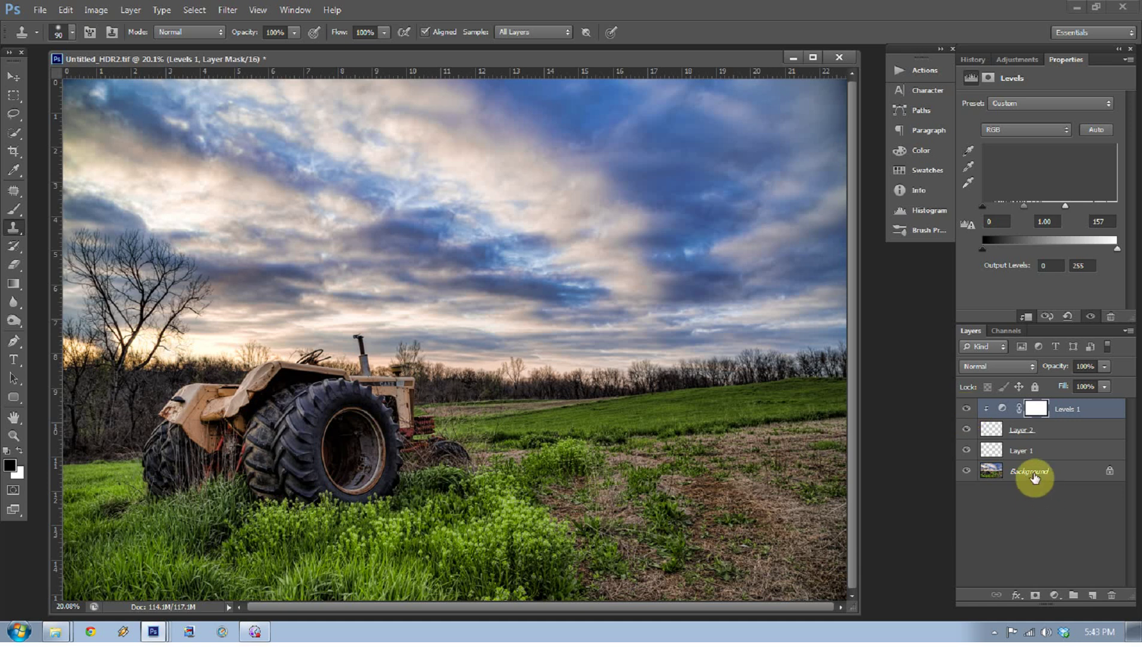
left_click(800, 61)
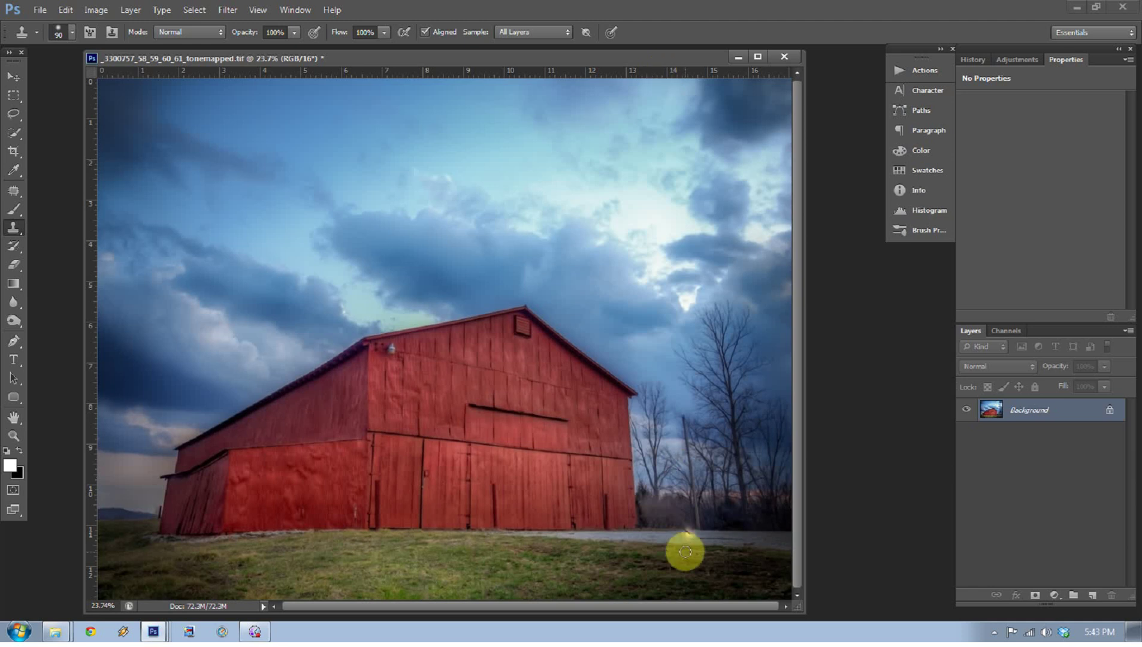
Zoom in on the trees beside the barn, then fit the whole barn image back in the window
left_click_drag(657, 514, 741, 532)
scroll(725, 535, "down", 1)
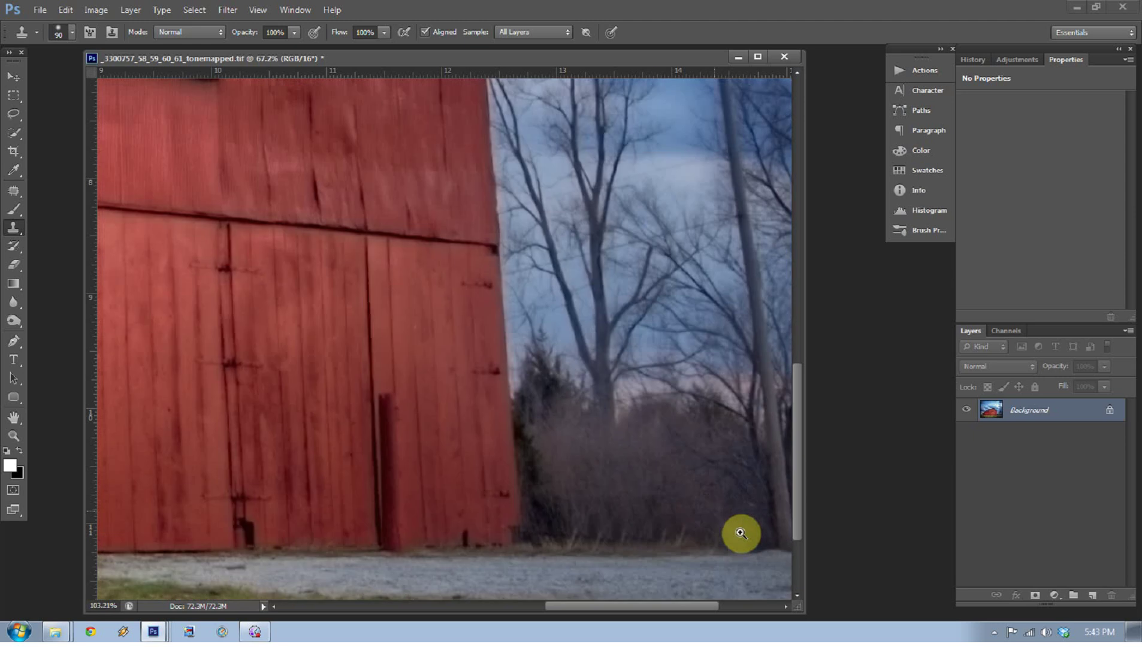
mouse_move(673, 604)
left_mouse_down()
mouse_move(721, 604)
mouse_move(674, 592)
left_mouse_up()
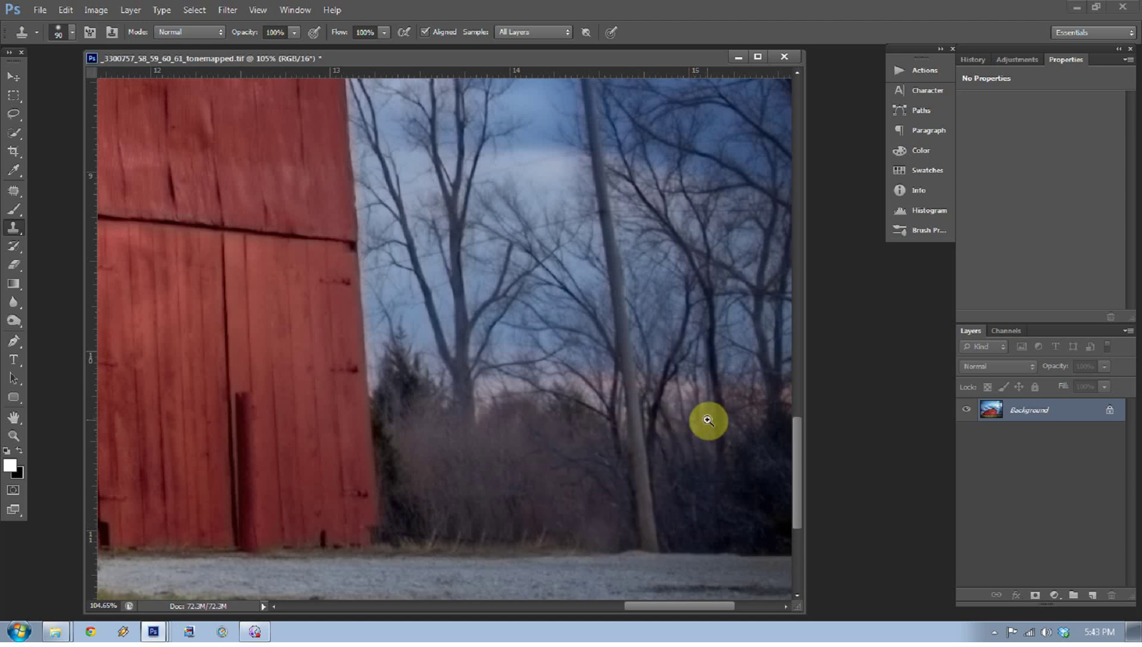
key("ctrl+0")
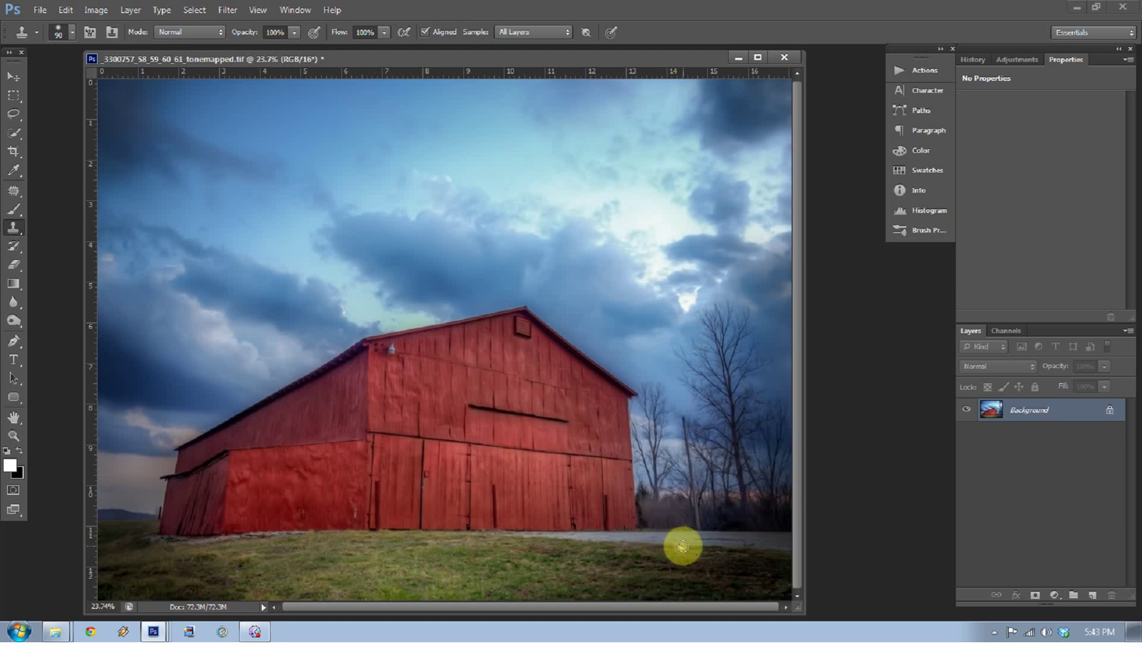
Zoom in on the trees and pole right of the barn and add an empty Layer 1
key("ctrl+space")
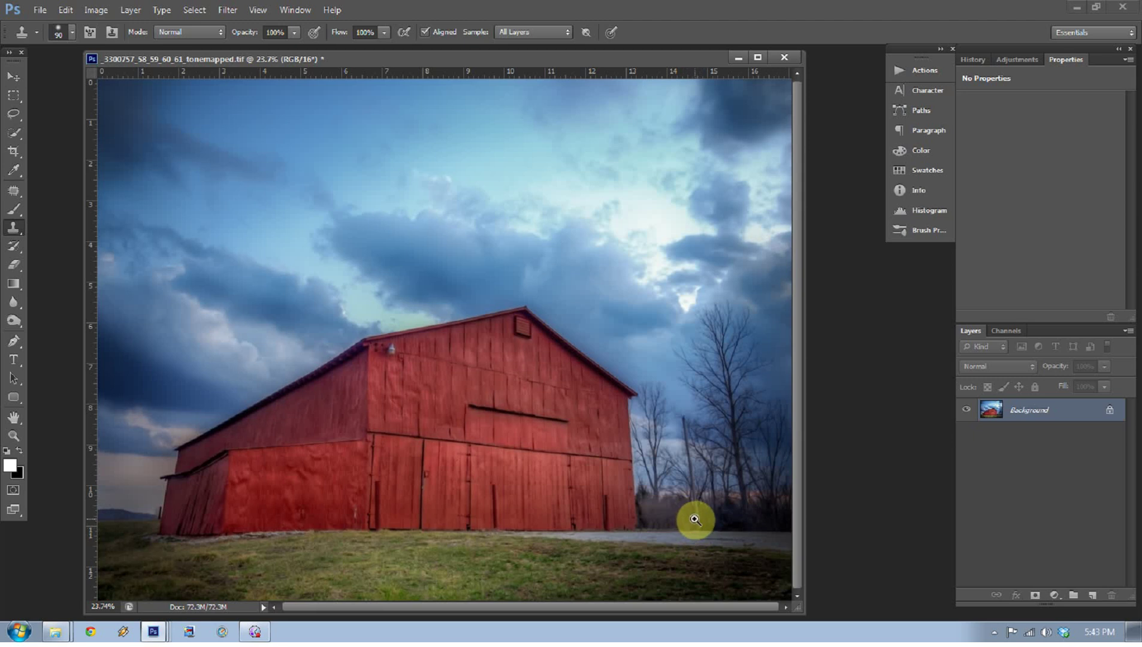
right_click(686, 527)
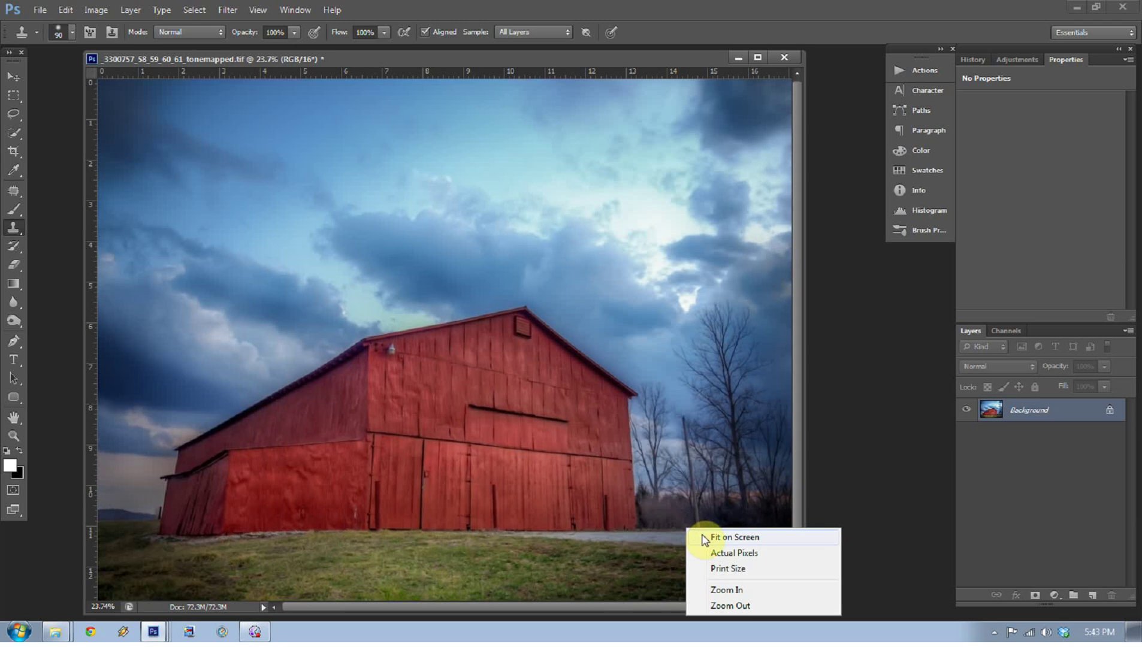
left_click(702, 537)
left_click_drag(649, 494, 726, 550)
scroll(715, 575, "down", 1)
left_click_drag(687, 614, 715, 614)
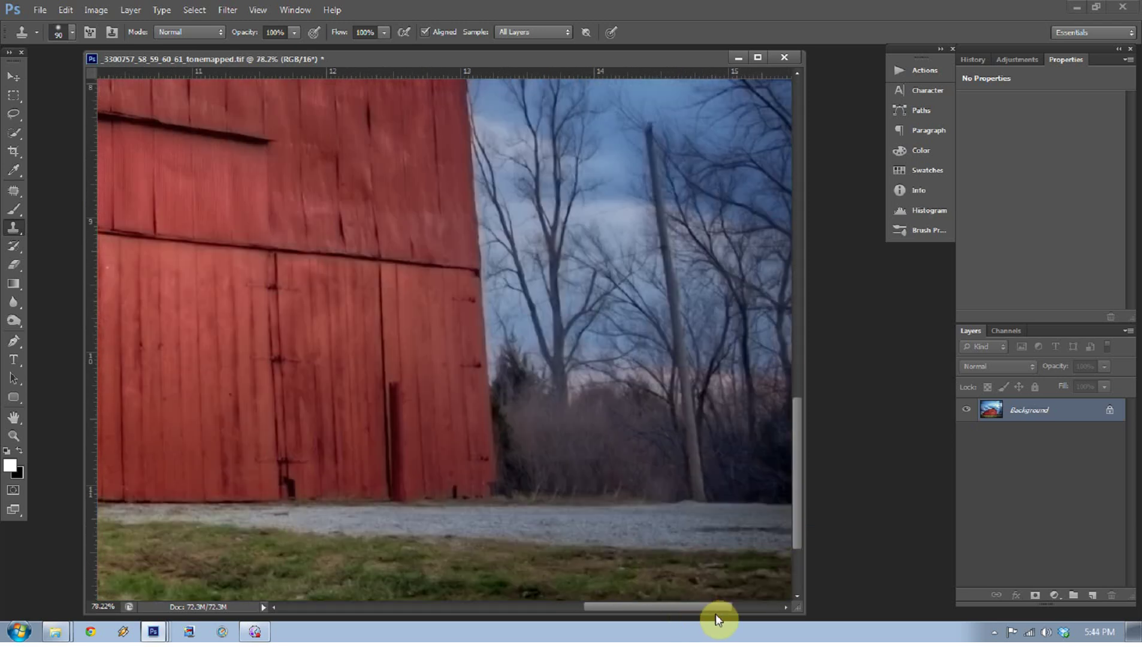
left_click_drag(644, 453, 663, 458)
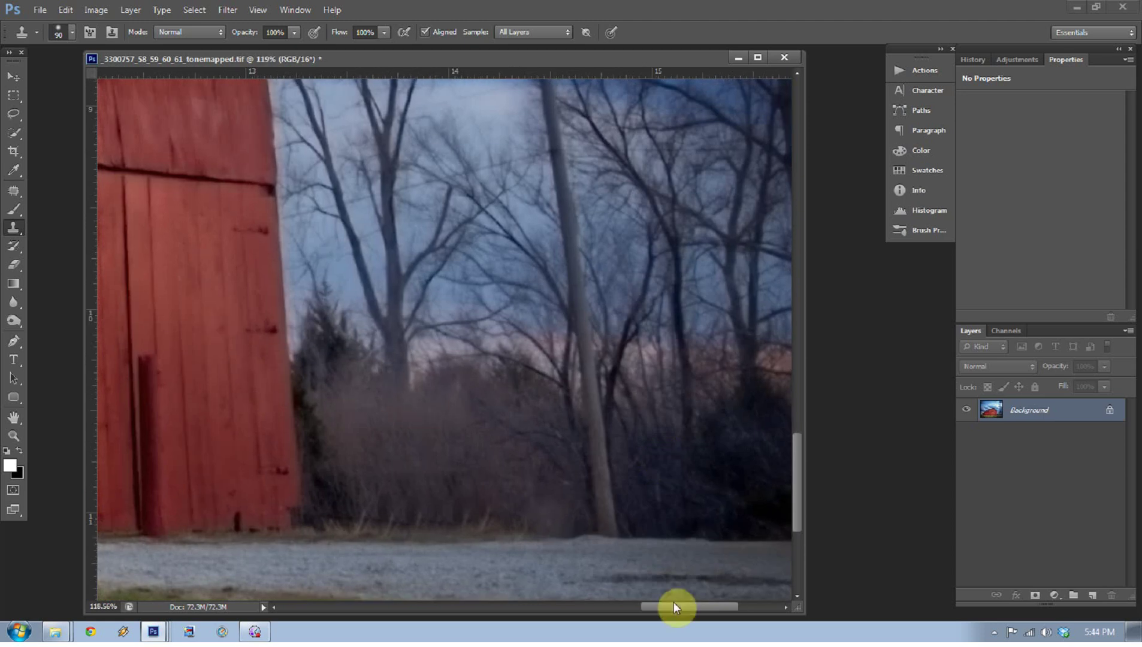
mouse_move(675, 604)
left_mouse_down()
mouse_move(718, 611)
mouse_move(682, 607)
left_mouse_up()
left_click(641, 399)
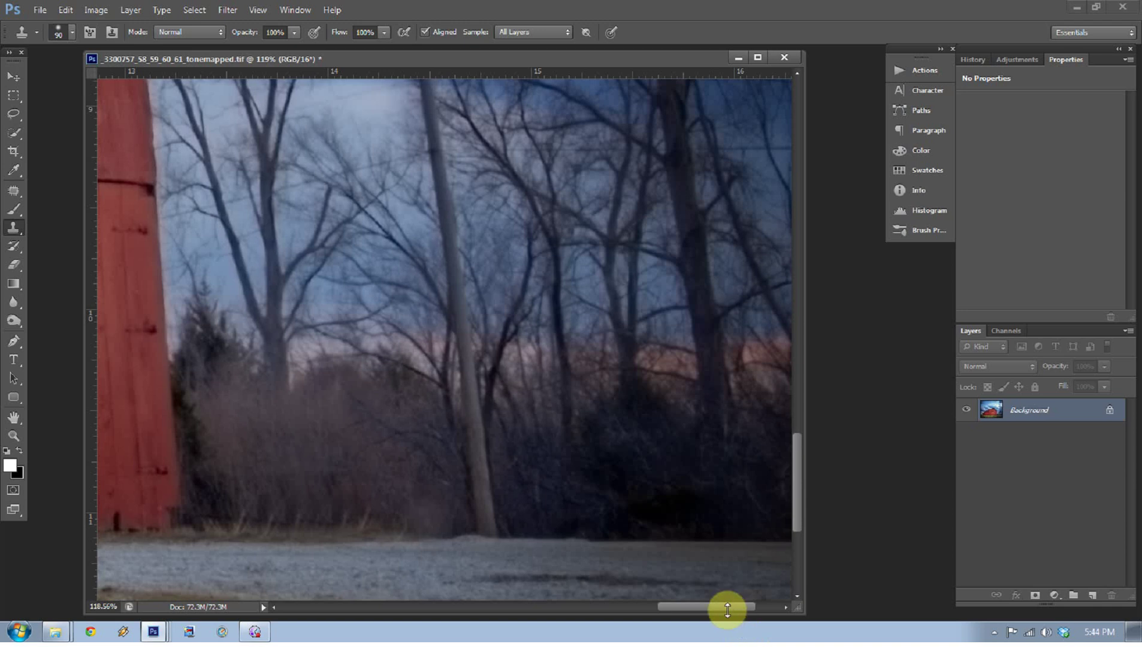
left_click(1091, 593)
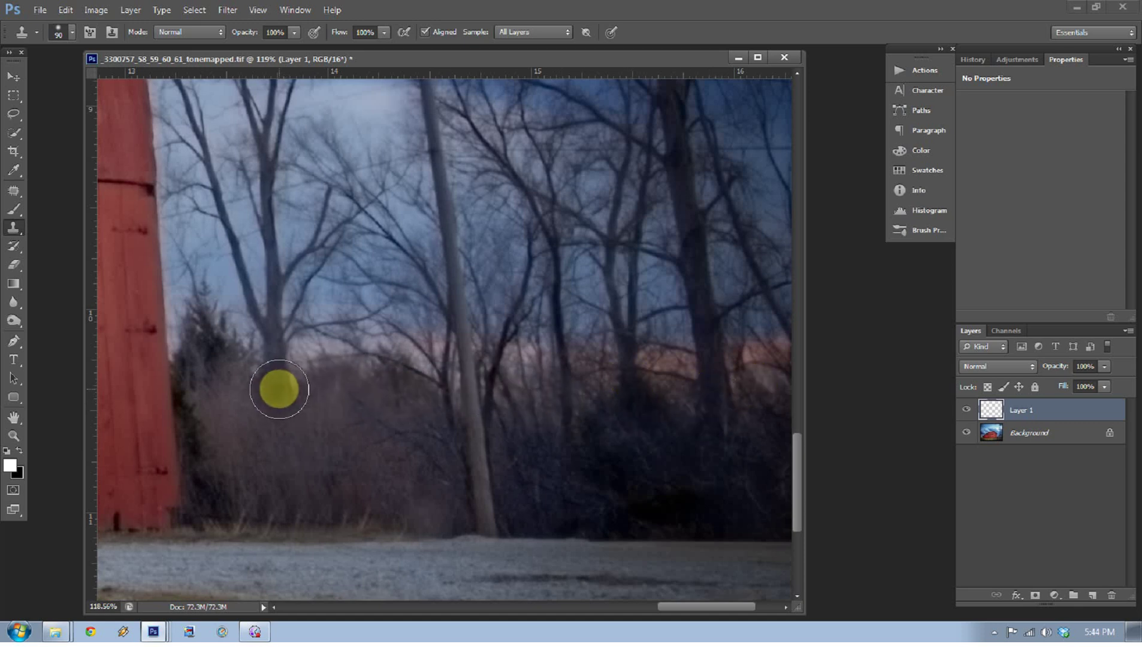
Clone darker bush texture over the bushes and undergrowth near the pole's base on Layer 1
mouse_move(279, 390)
left_mouse_down()
mouse_move(331, 460)
mouse_move(345, 433)
left_mouse_up()
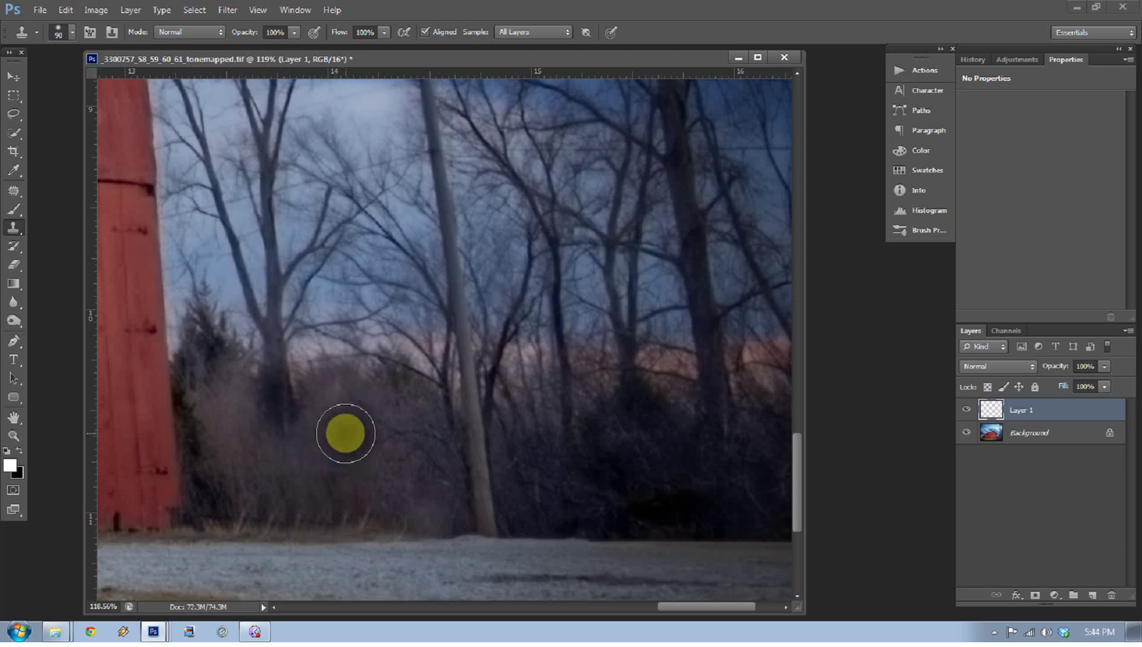
mouse_move(275, 459)
left_mouse_down()
mouse_move(244, 428)
mouse_move(245, 408)
left_mouse_up()
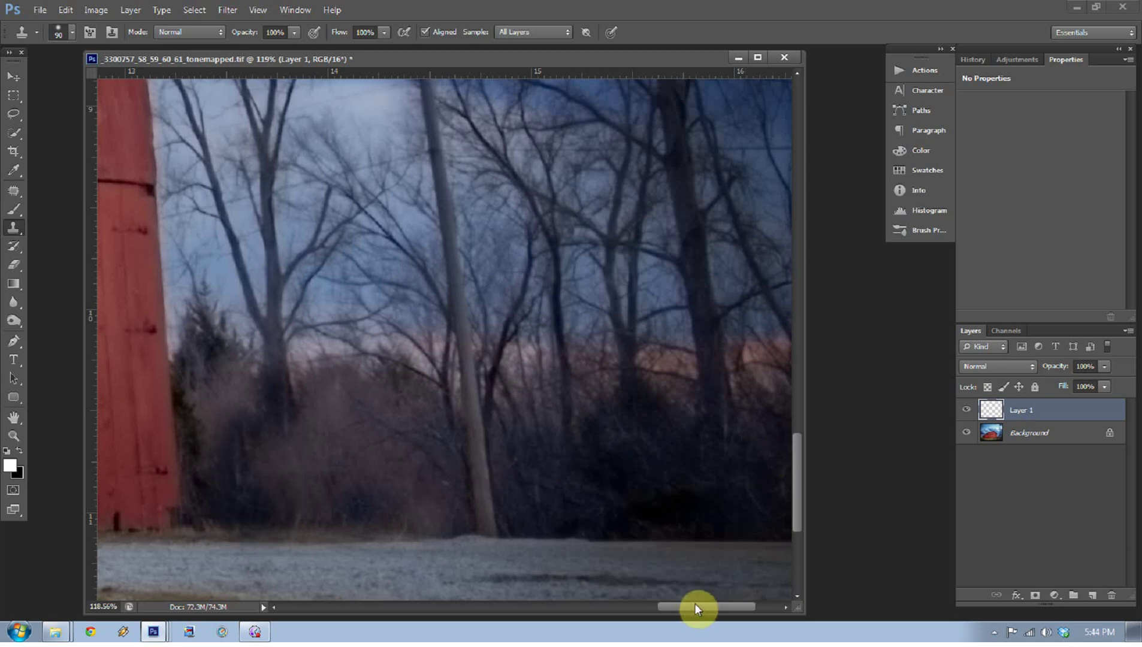
left_click_drag(694, 606, 704, 606)
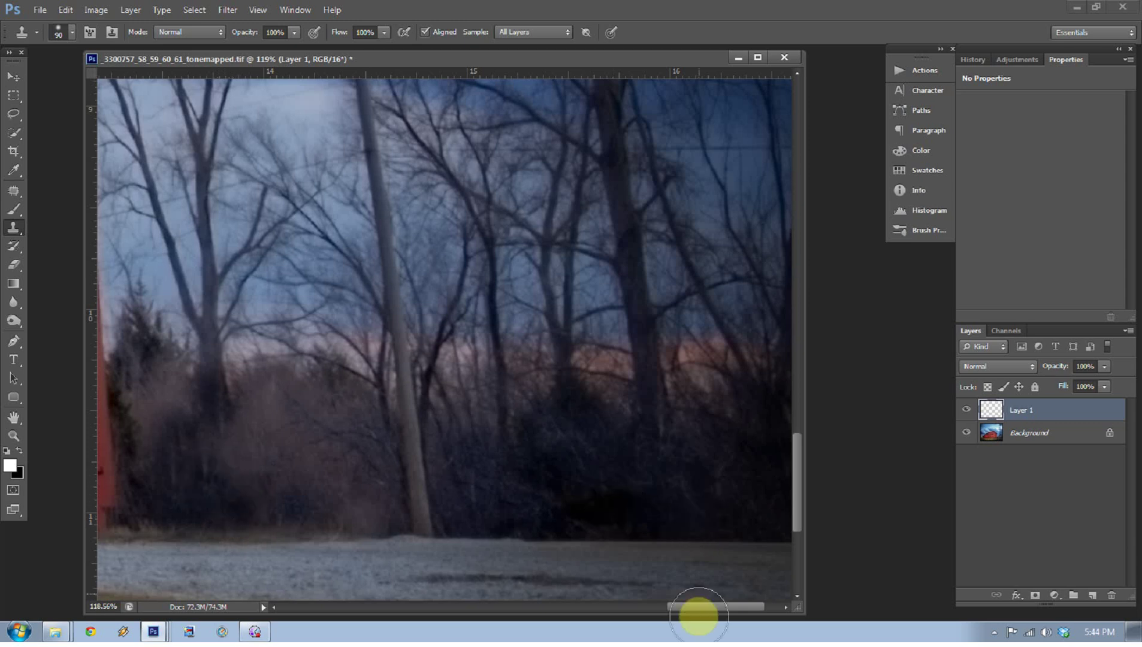
left_click_drag(698, 607, 720, 606)
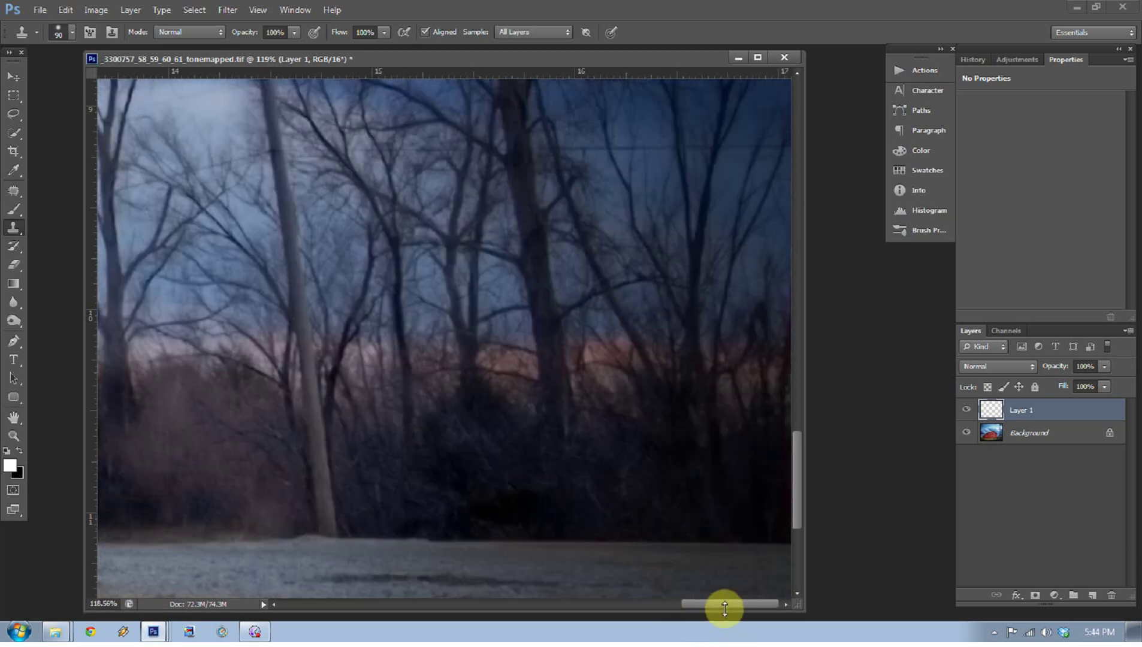
left_click_drag(724, 609, 684, 606)
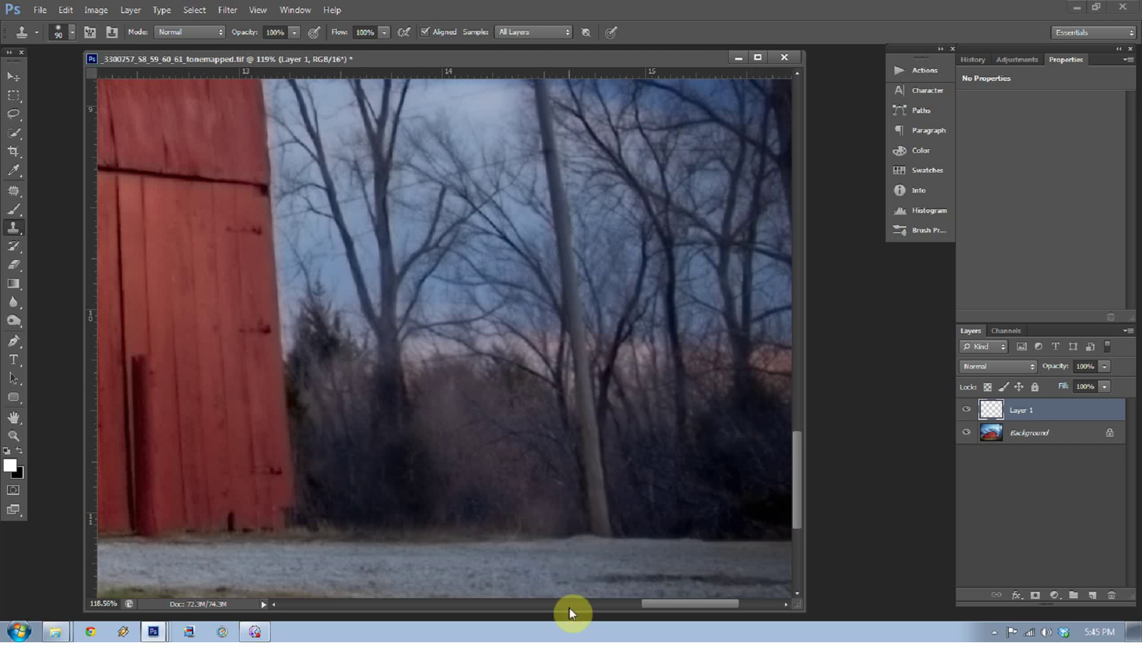
left_click_drag(662, 603, 684, 602)
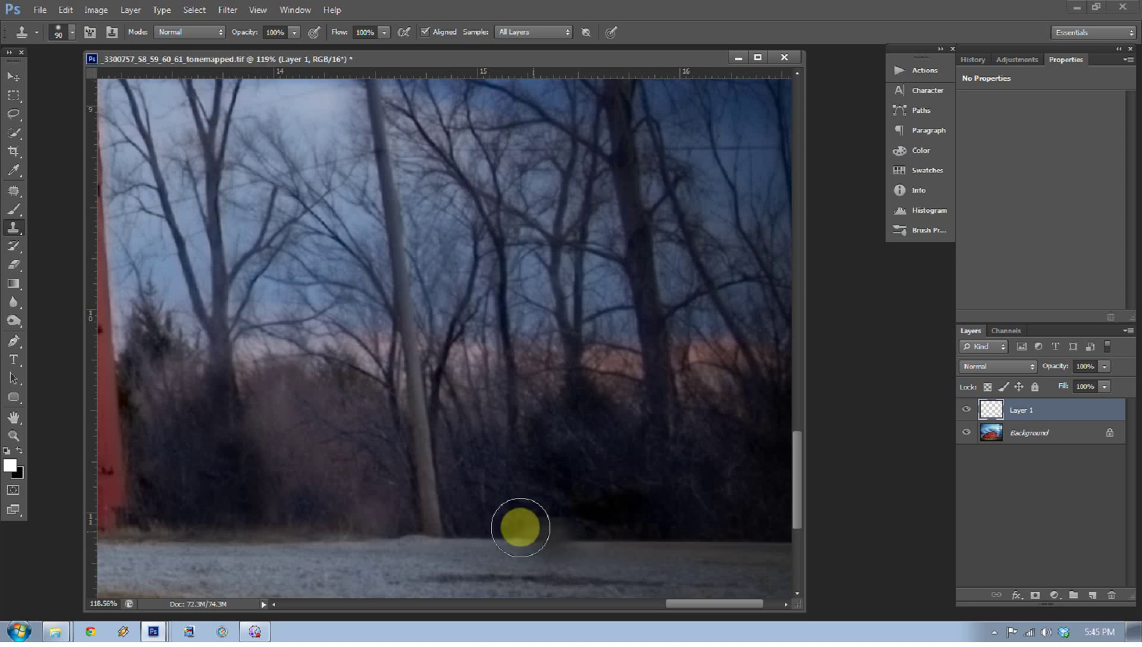
Undo a stray dark smudge at the ground edge and pick a new clone source in the bushes
left_click(529, 513)
key("ctrl+z")
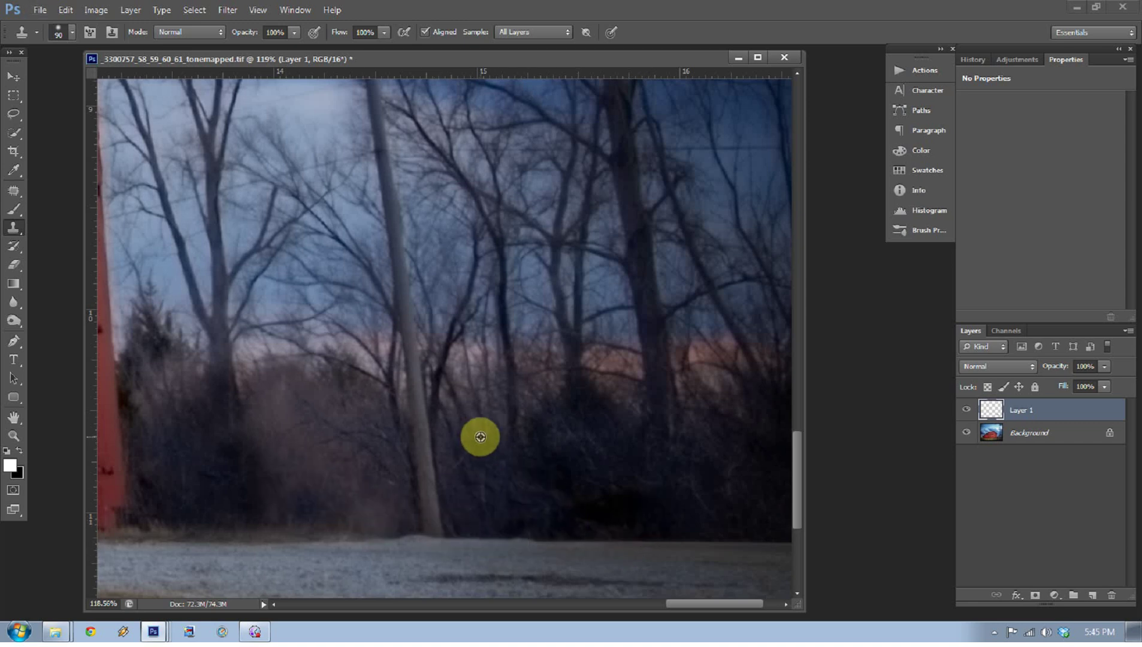
left_click(480, 437, "alt")
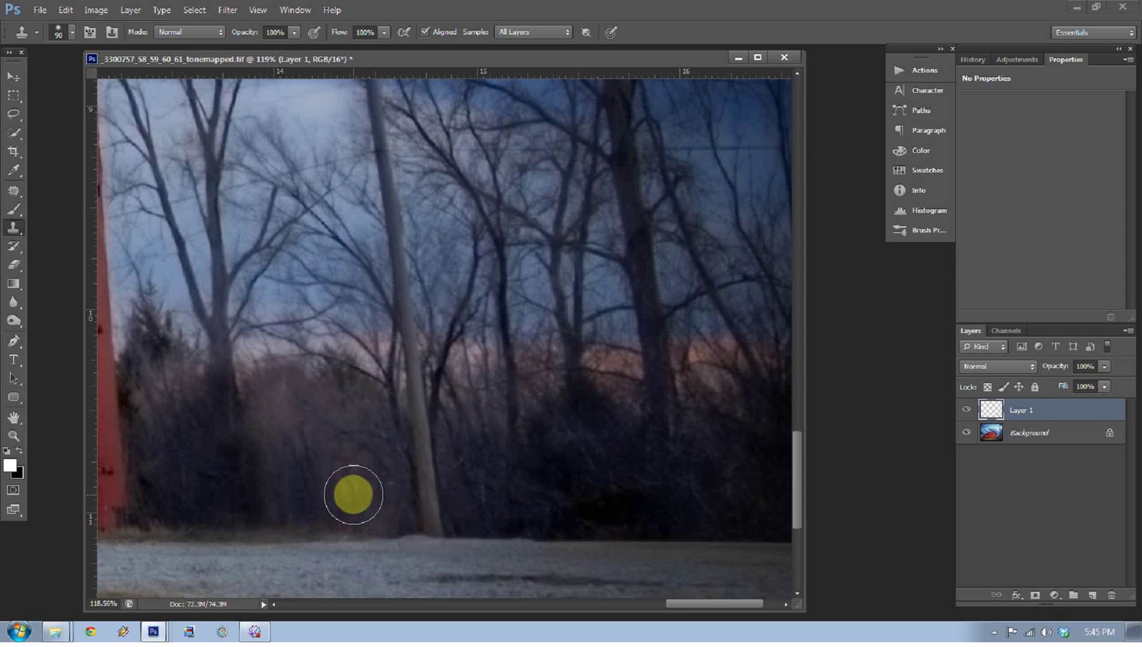
Toggle Layer 1 to compare the cloning and fit the whole barn image in the window
left_click(966, 411)
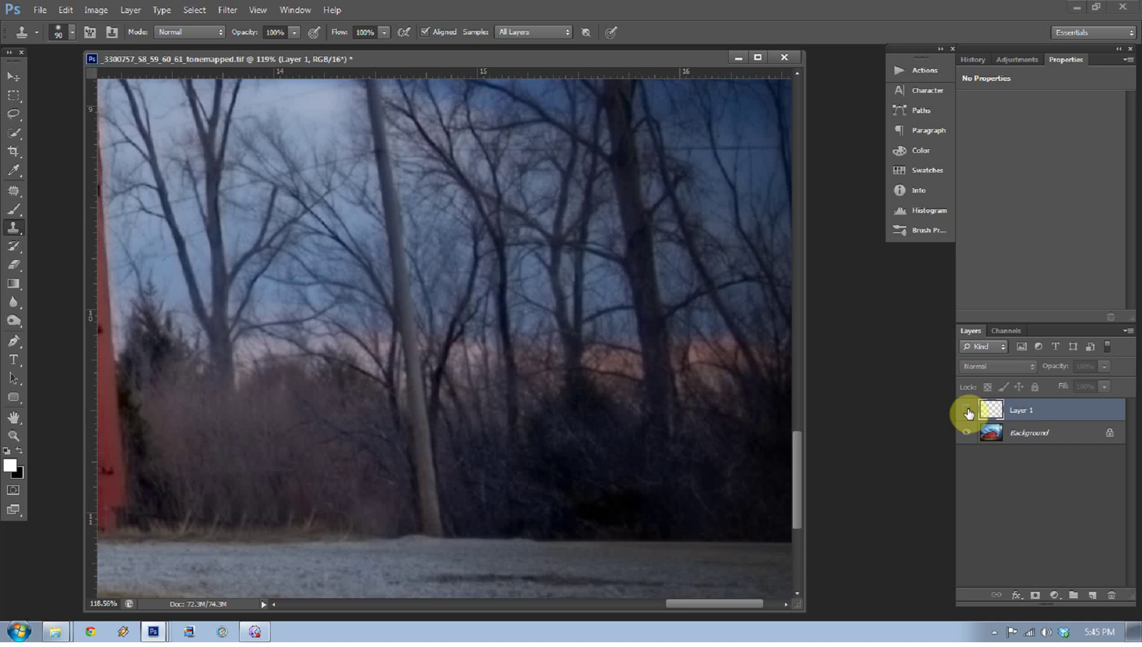
left_click(966, 411)
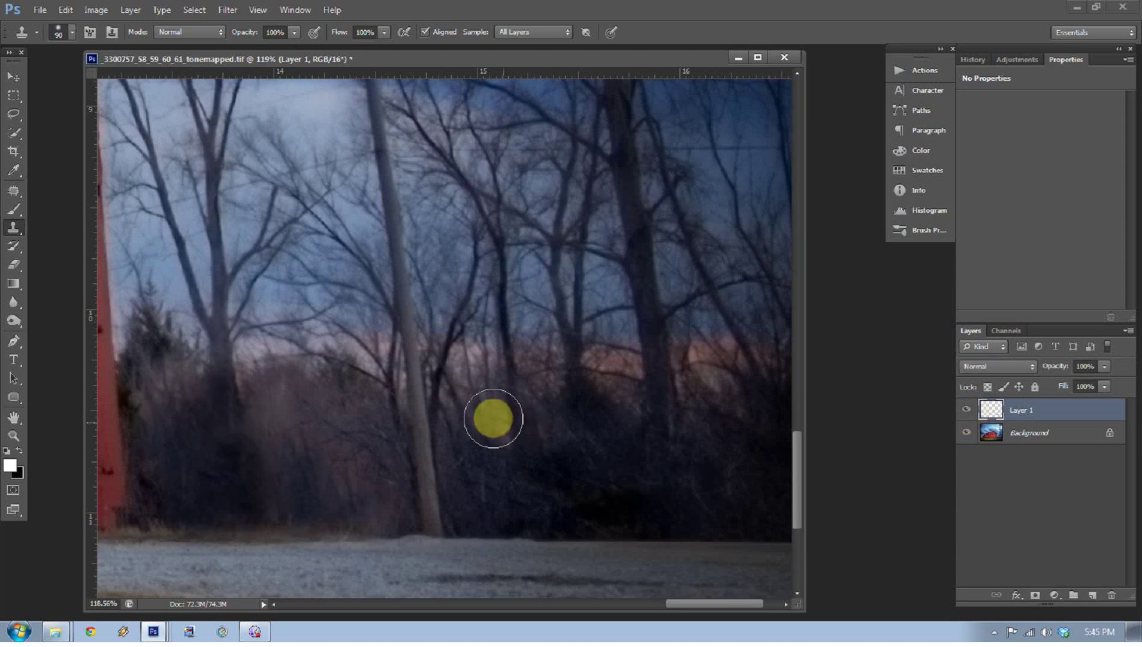
key("ctrl+0")
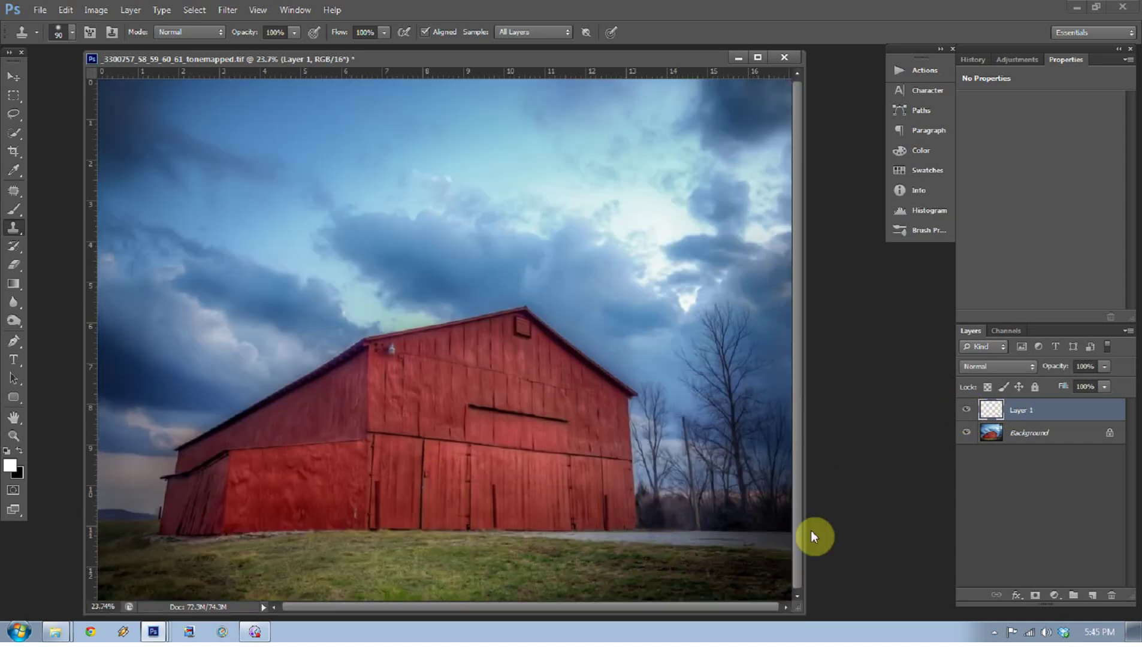
Add a Levels adjustment clipped to Layer 1 with midtone gamma 1.32, toggling it to compare
left_click(1053, 597)
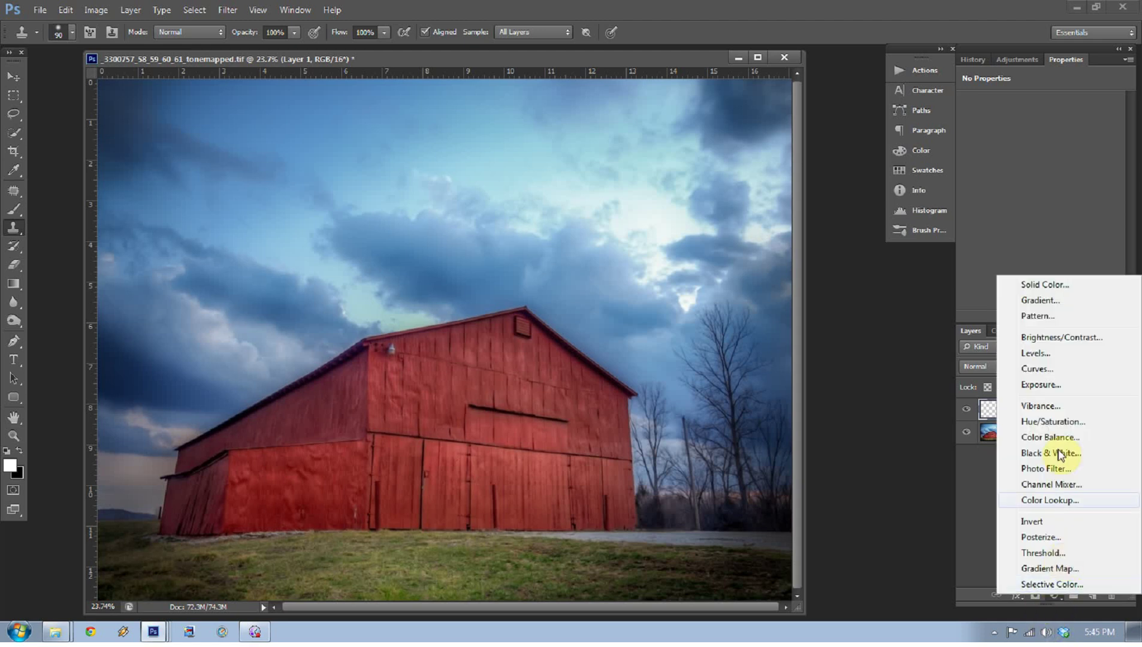
left_click(1046, 356)
left_click_drag(1019, 429, 1014, 423)
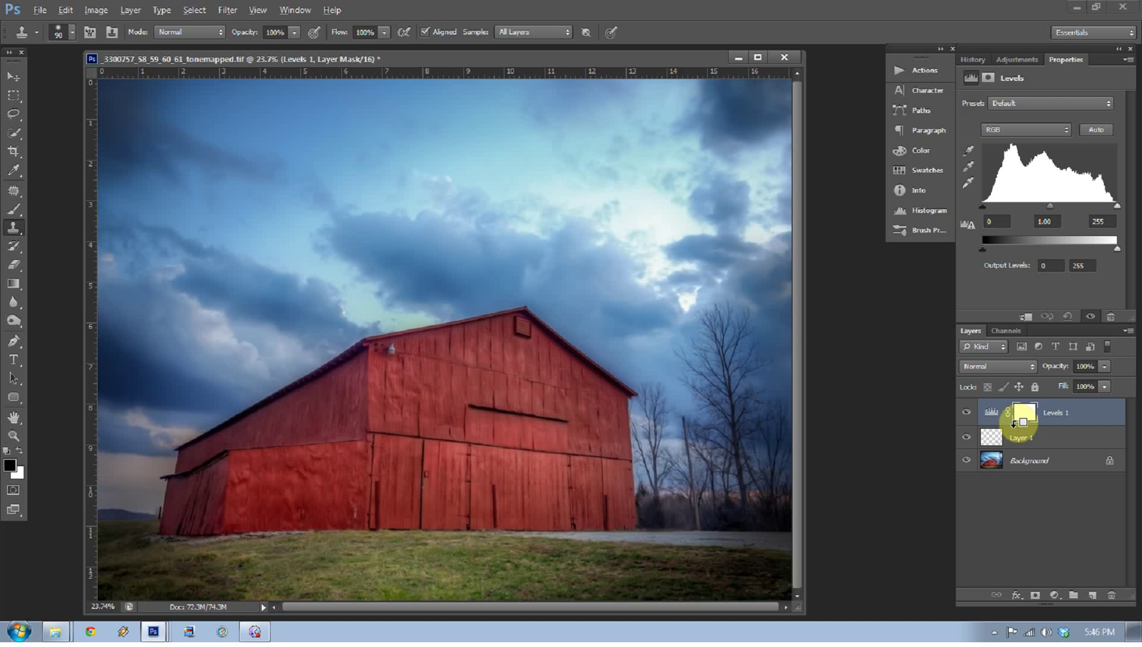
left_click_drag(1014, 423, 1010, 436)
left_click(1011, 425, "alt")
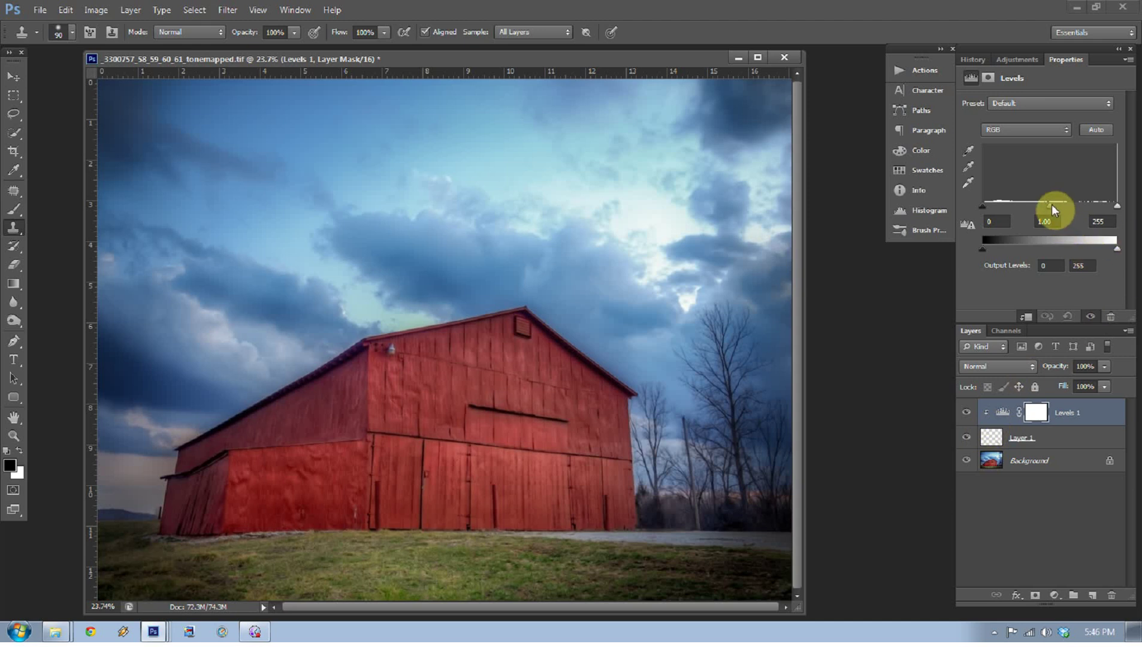
left_click_drag(1050, 204, 1048, 204)
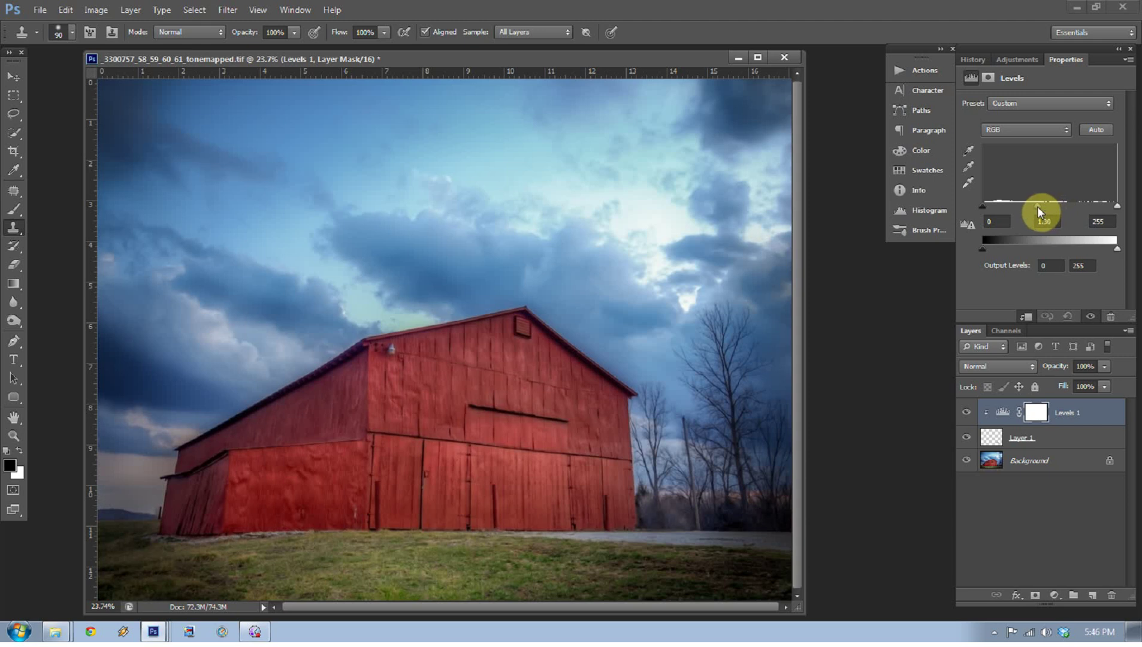
left_click_drag(1036, 206, 1037, 207)
left_click(966, 413)
left_click(966, 414)
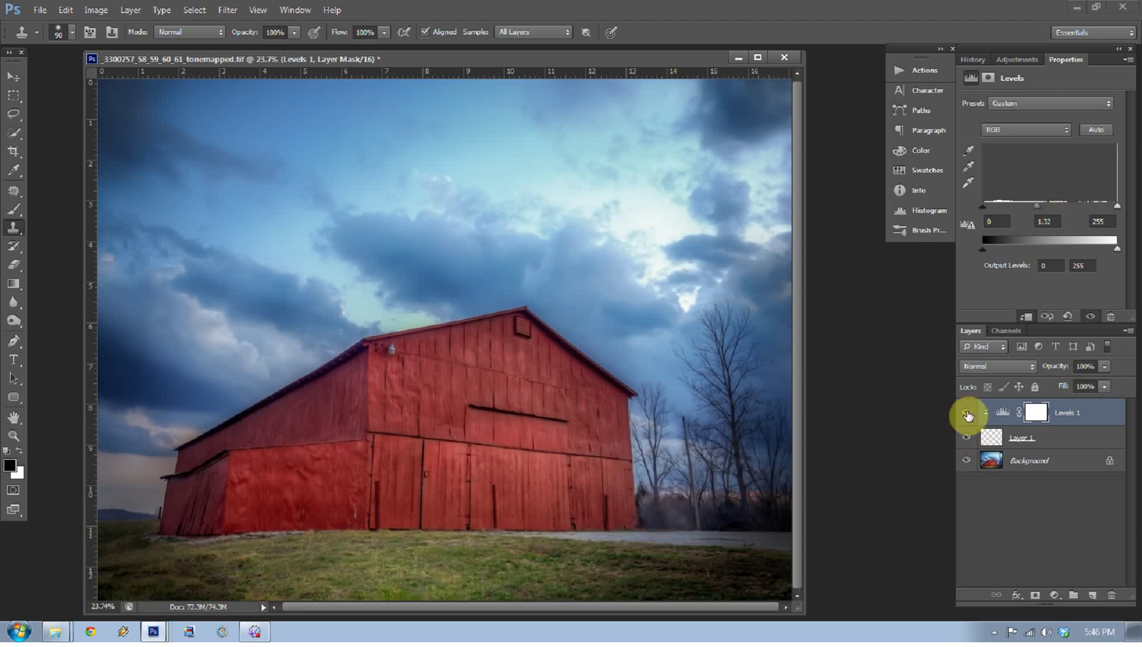